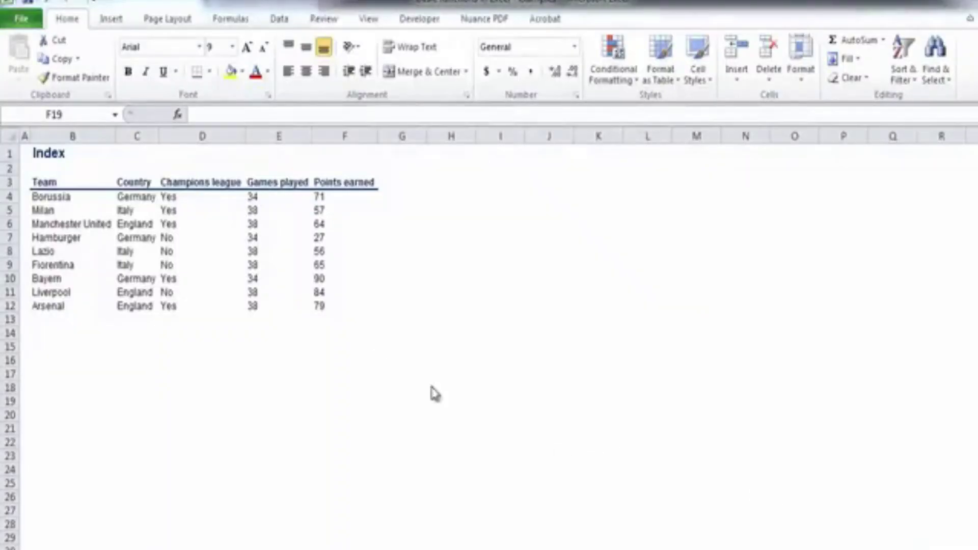
Step: Enter =INDEX(B4:C12,5,2) in F17 so it returns Italy
{"action": "left_click", "coordinate": [344, 373]}
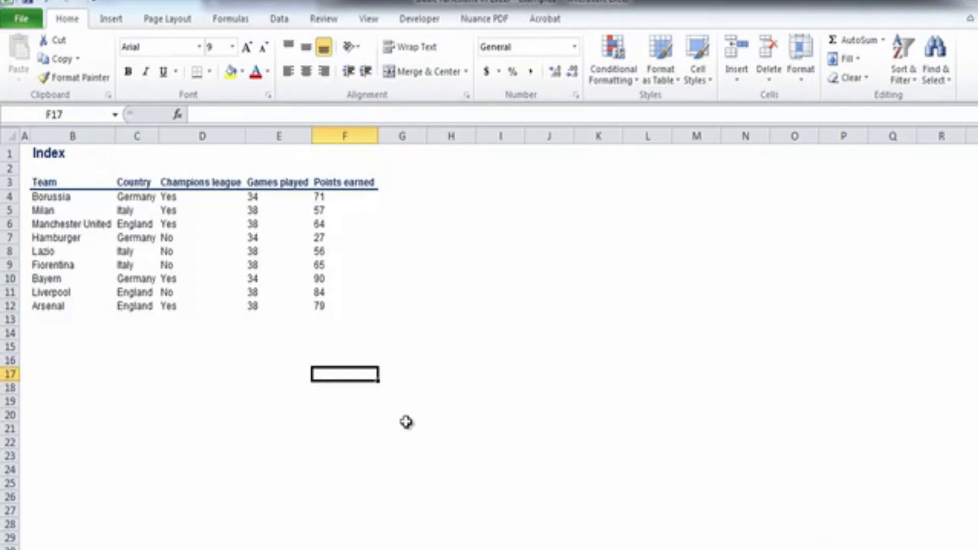
{"action": "type", "text": "=index"}
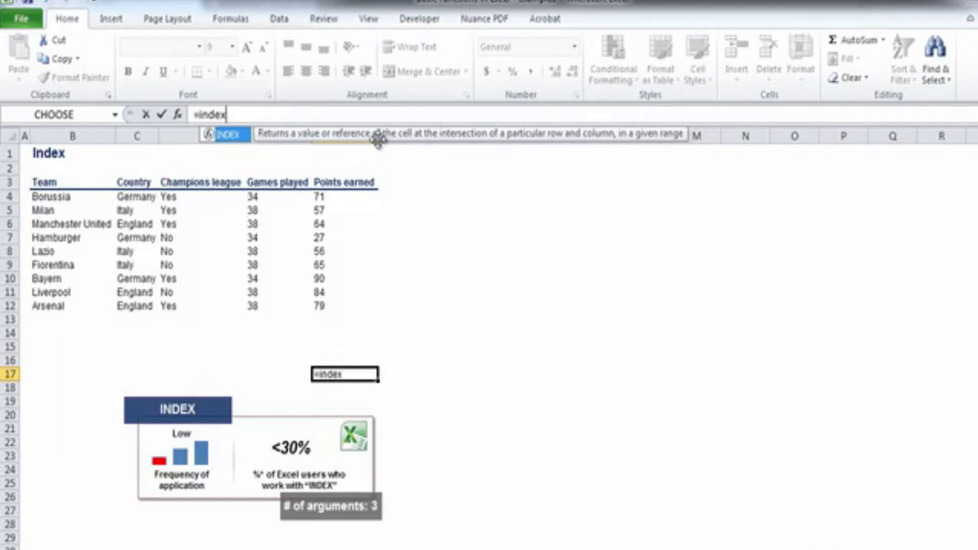
{"action": "type", "text": "("}
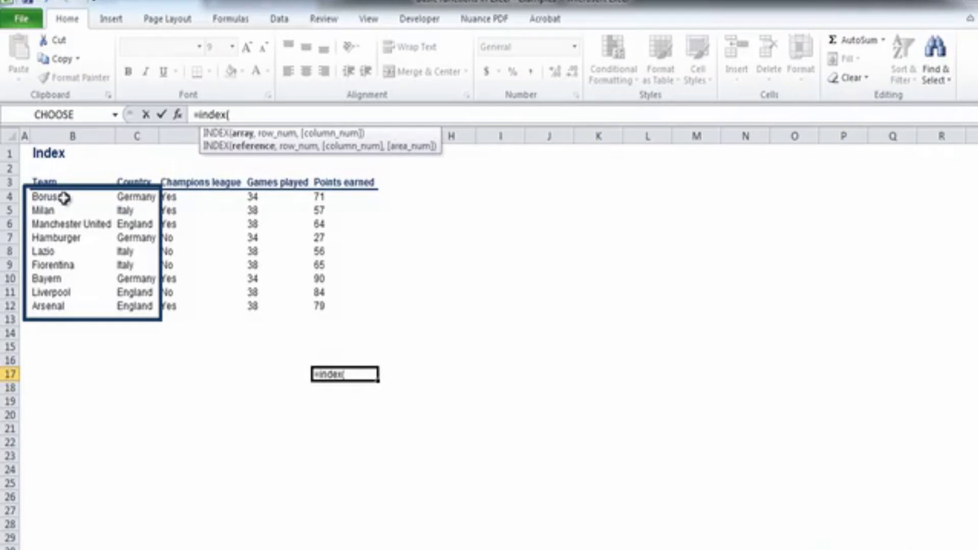
{"action": "left_click_drag", "start_coordinate": [65, 196], "coordinate": [141, 300]}
{"action": "type", "text": ","}
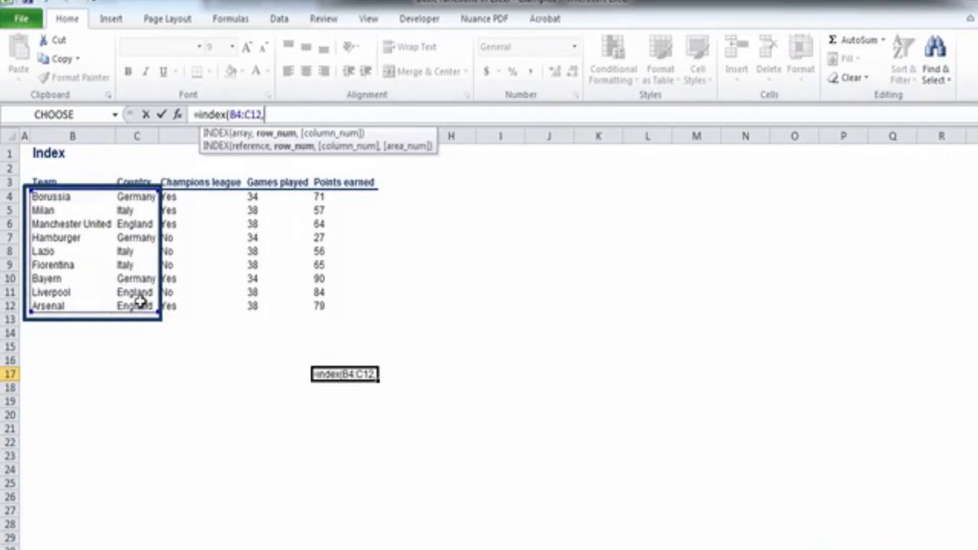
{"action": "type", "text": "5"}
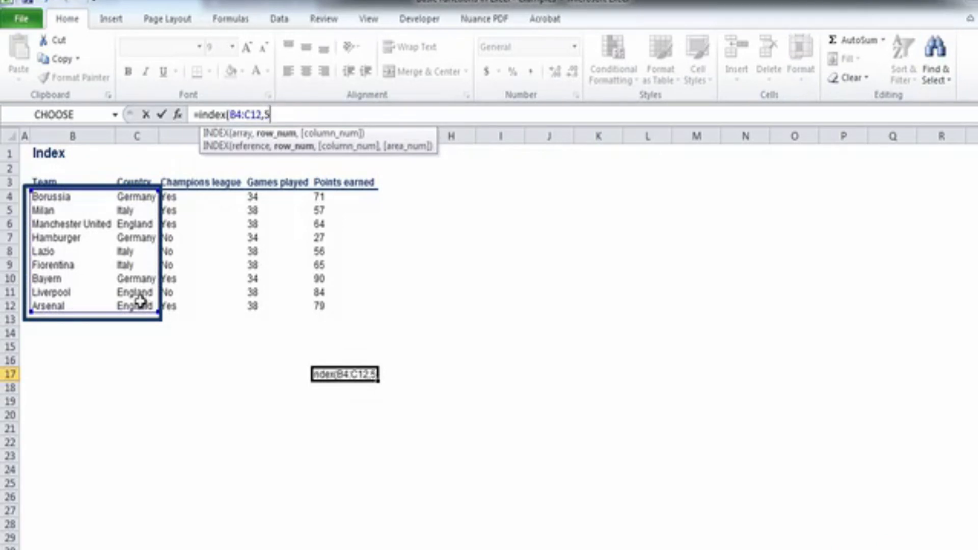
{"action": "type", "text": ",2"}
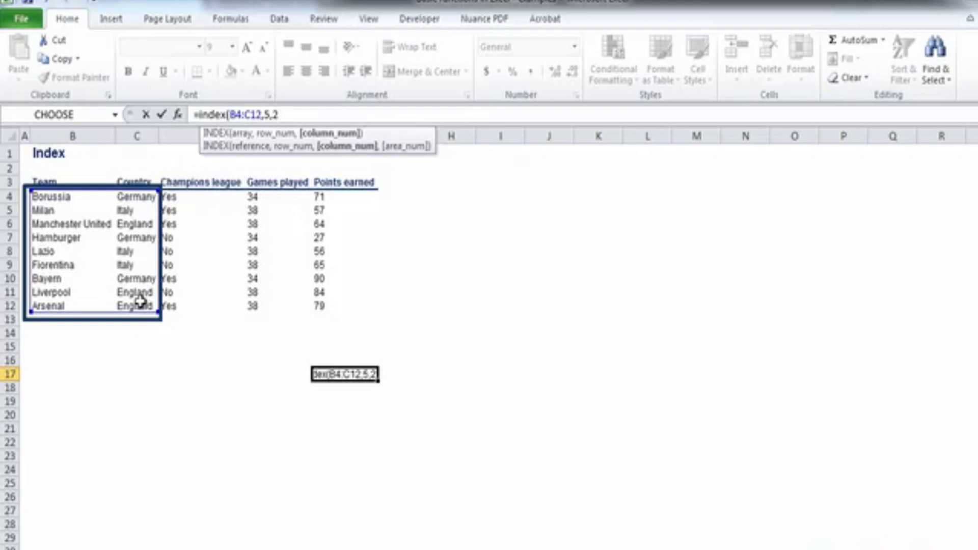
{"action": "key", "text": "Return"}
Step: Walk through the team table to confirm Italy sits in row 5, column 2
{"action": "key", "text": "Up"}
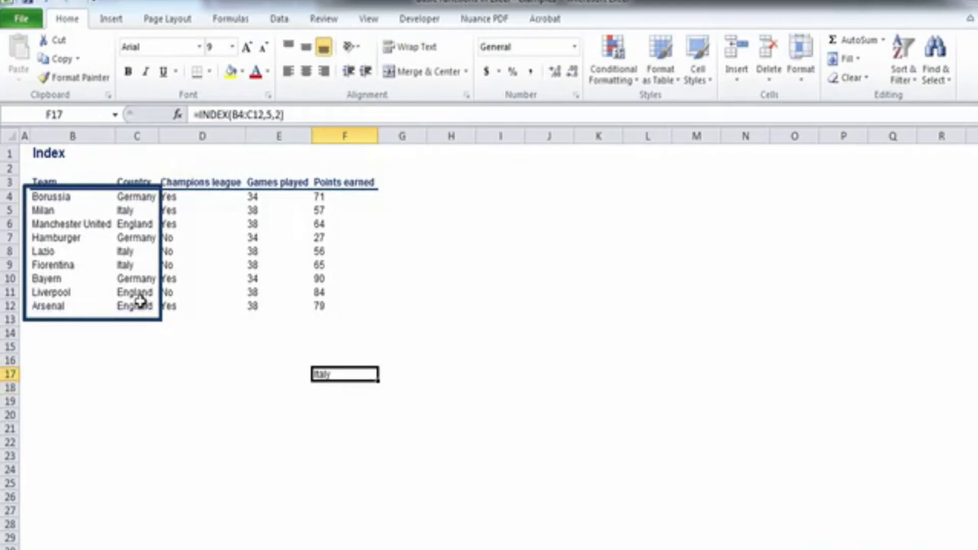
{"action": "key", "text": "Left"}
{"action": "key", "text": "Left"}
{"action": "key", "text": "Left"}
{"action": "key", "text": "Left"}
{"action": "key", "text": "ctrl+Up"}
{"action": "key", "text": "ctrl+Up"}
{"action": "key", "text": "ctrl+Up"}
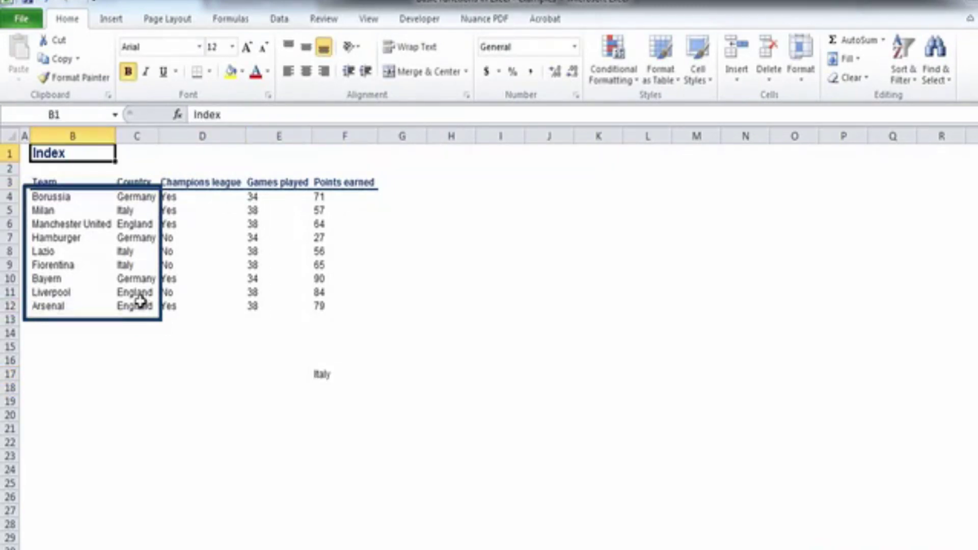
{"action": "key", "text": "Down"}
{"action": "key", "text": "Down"}
{"action": "key", "text": "Down"}
{"action": "key", "text": "Down"}
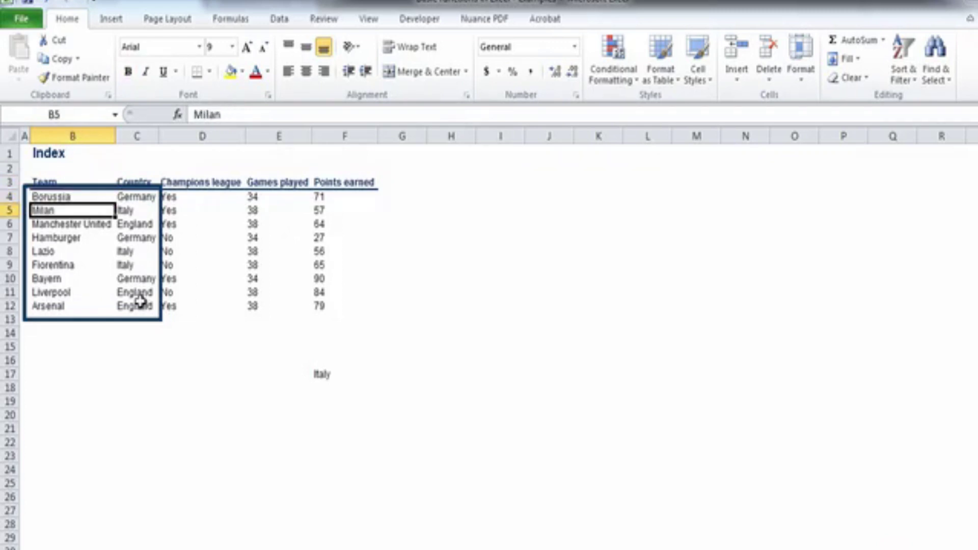
{"action": "key", "text": "Down"}
{"action": "key", "text": "Down"}
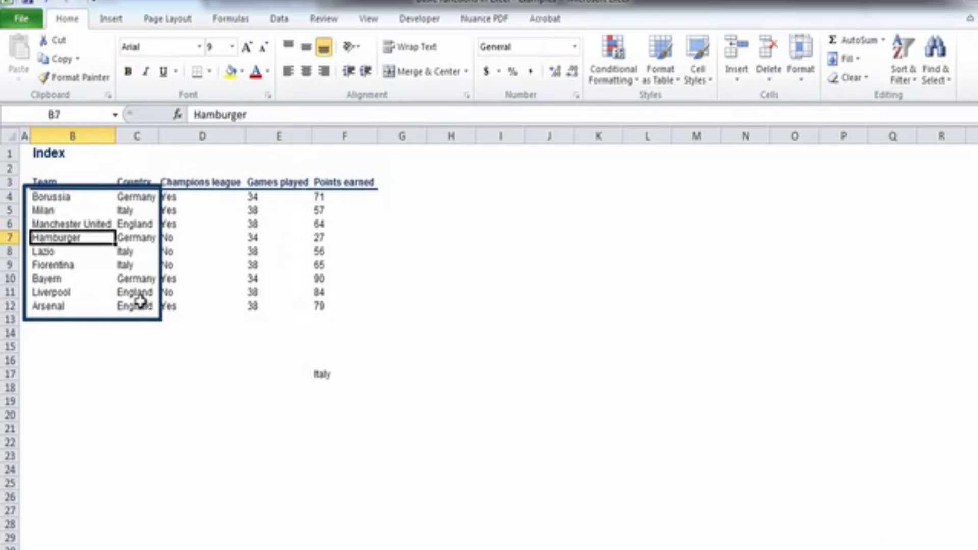
{"action": "key", "text": "Down"}
{"action": "key", "text": "Right"}
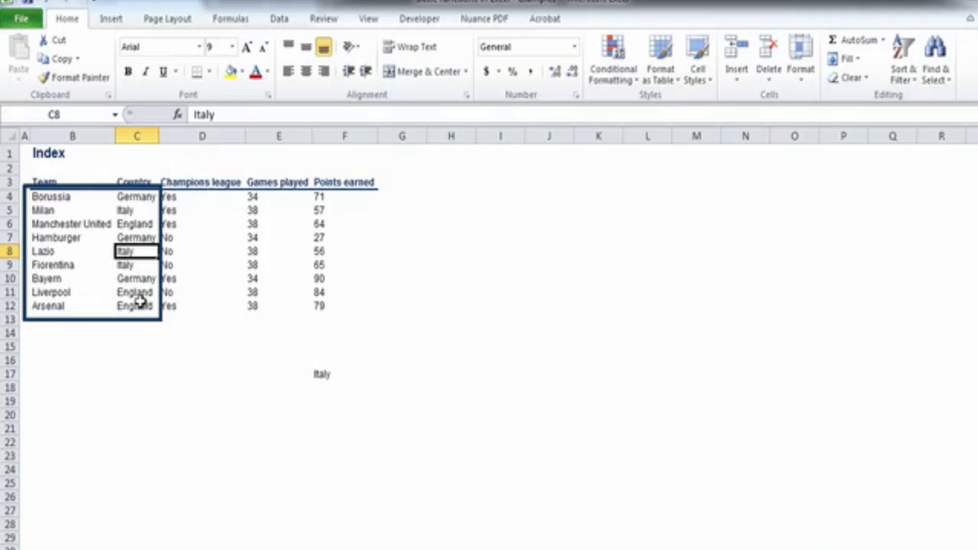
{"action": "key", "text": "Left"}
{"action": "key", "text": "Down"}
{"action": "key", "text": "Right"}
{"action": "key", "text": "Down"}
{"action": "key", "text": "Down"}
{"action": "key", "text": "Down"}
{"action": "key", "text": "Right"}
{"action": "key", "text": "Right"}
{"action": "key", "text": "Right"}
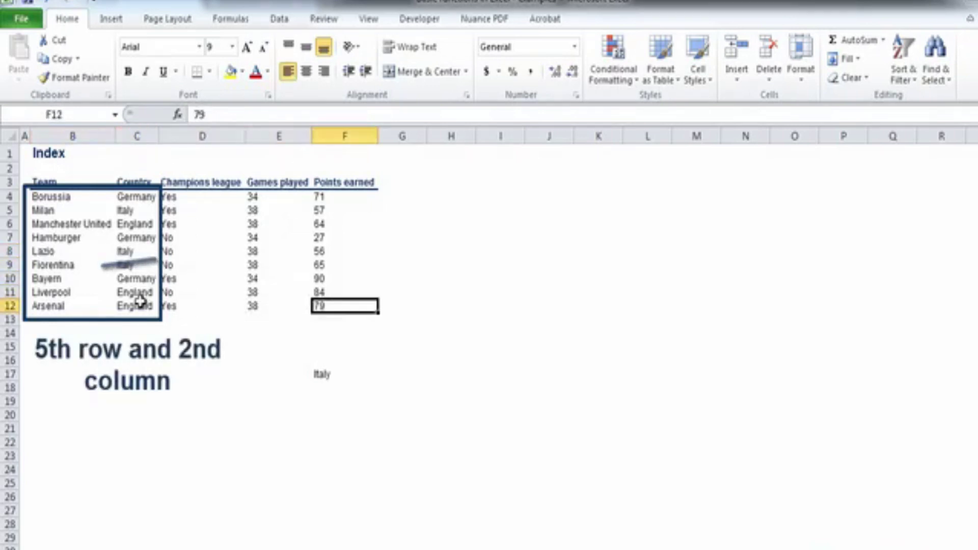
{"action": "key", "text": "Down"}
{"action": "key", "text": "Down"}
{"action": "key", "text": "Down"}
{"action": "key", "text": "Down"}
{"action": "key", "text": "Down"}
{"action": "key", "text": "Down"}
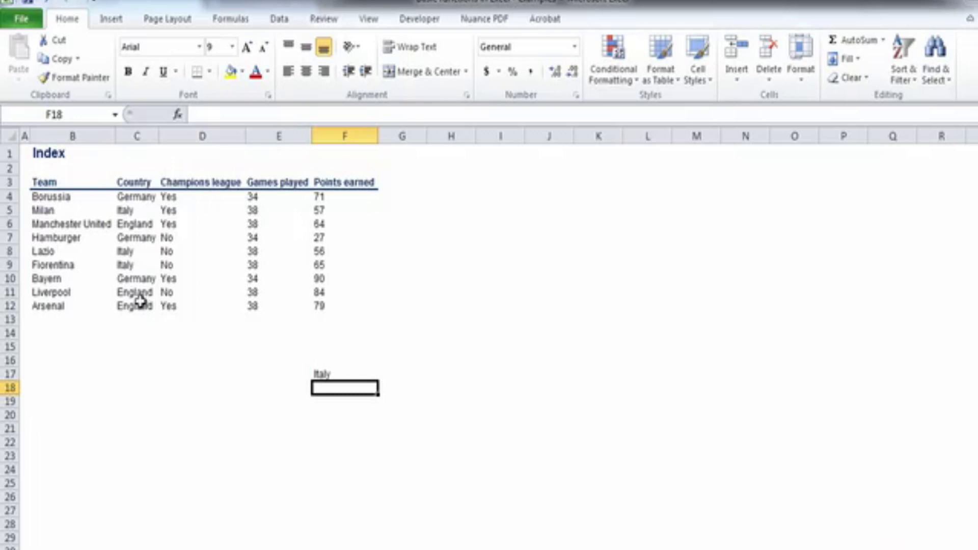
Step: Enter =INDEX(B4:C12,1,1) in F18, returning Borussia
{"action": "type", "text": "=index("}
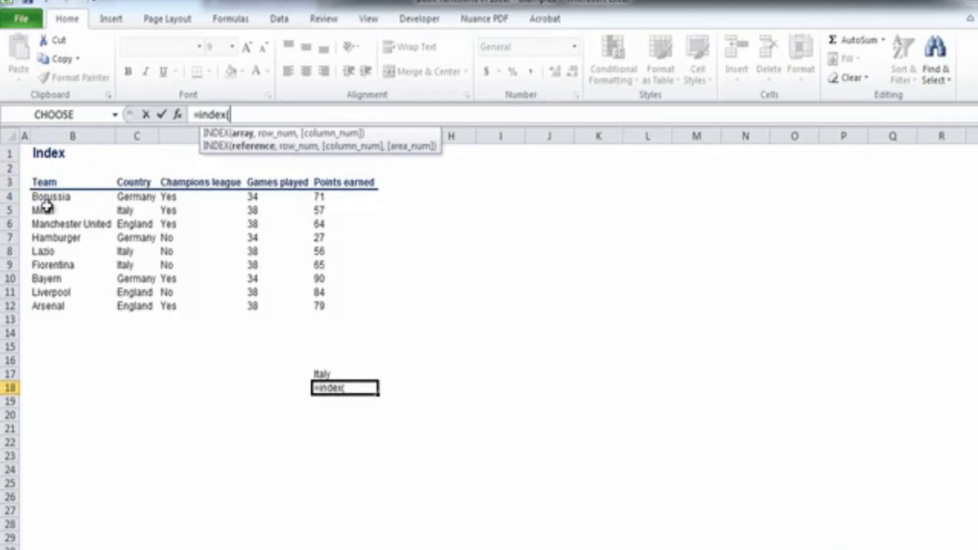
{"action": "left_click_drag", "start_coordinate": [45, 201], "coordinate": [124, 302]}
{"action": "type", "text": ","}
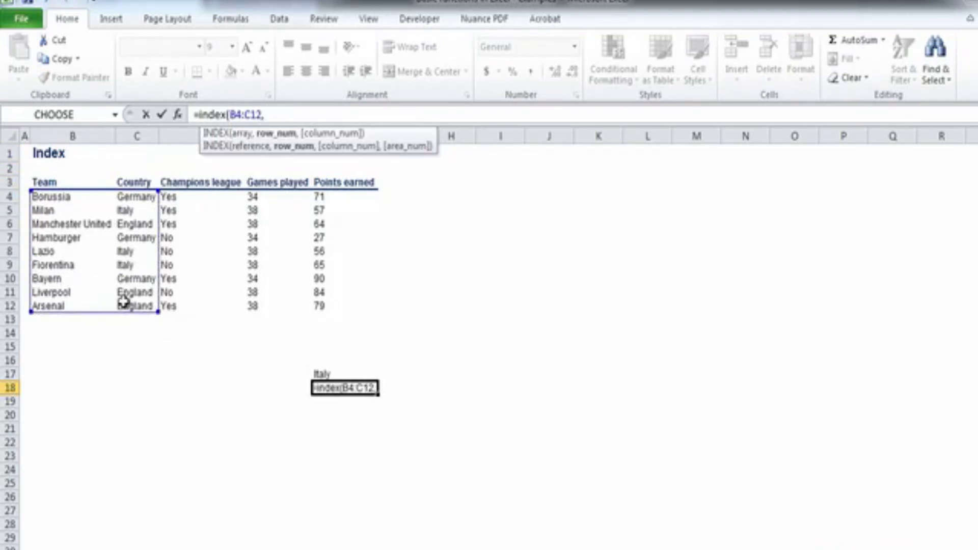
{"action": "type", "text": "1"}
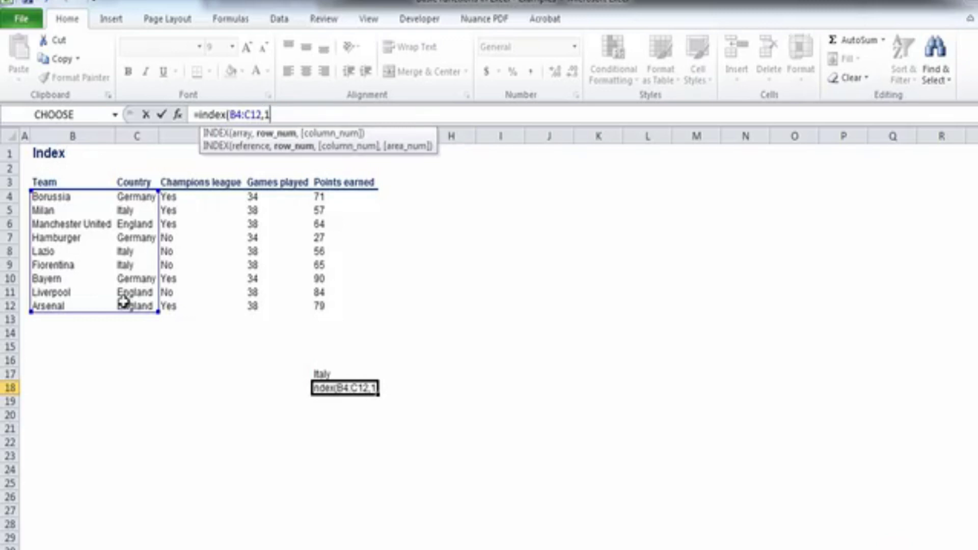
{"action": "type", "text": ",1)"}
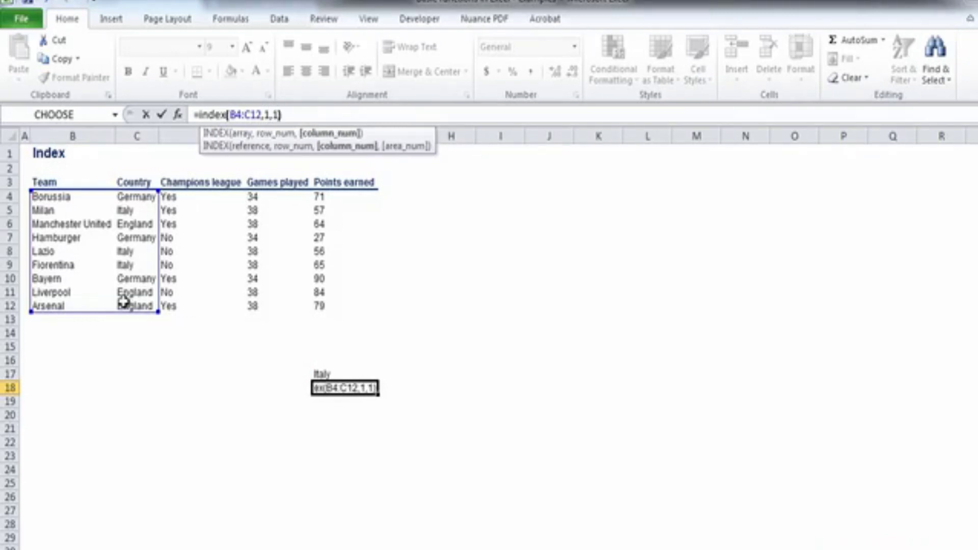
{"action": "key", "text": "Return"}
Step: Check Borussia as the range's first entry and display F18's range reference
{"action": "key", "text": "Up"}
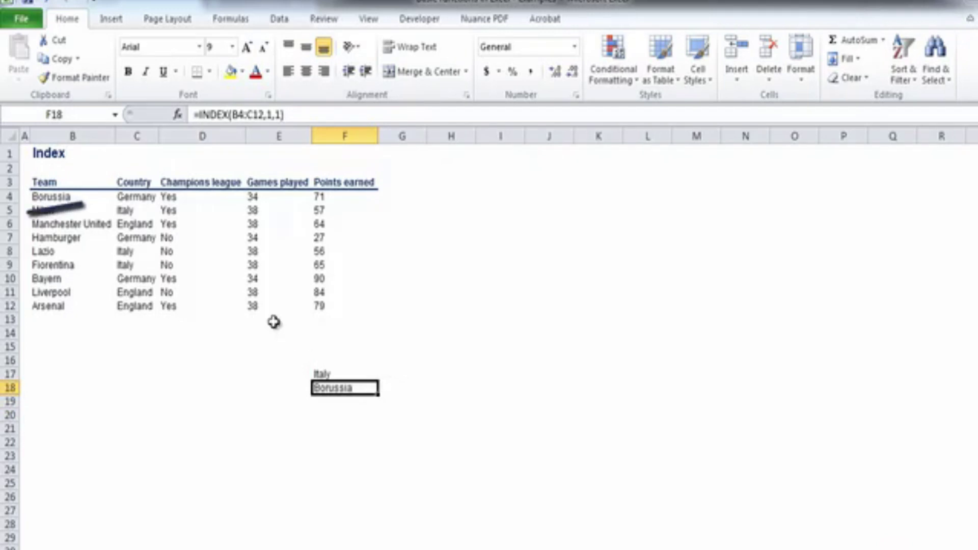
{"action": "left_click", "coordinate": [61, 196]}
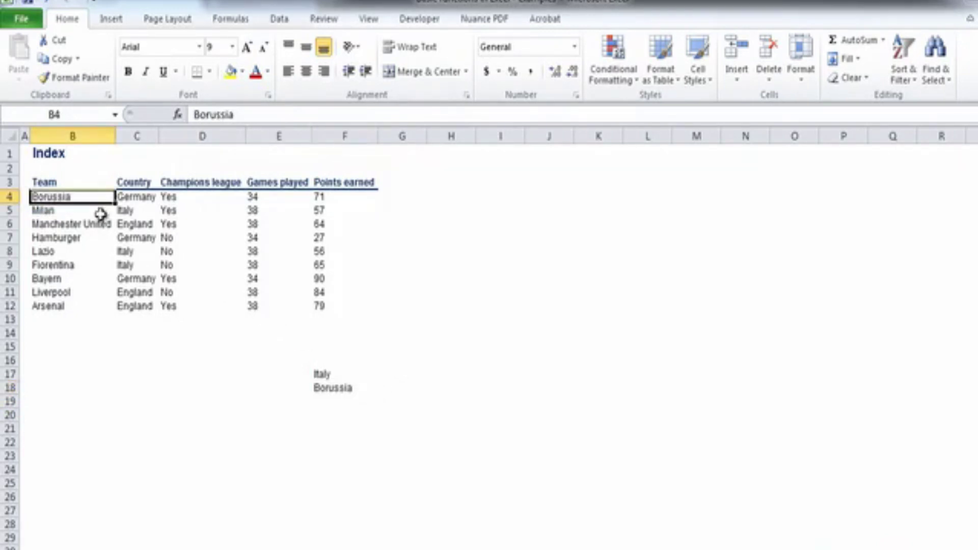
{"action": "left_click", "coordinate": [328, 388]}
{"action": "key", "text": "F2"}
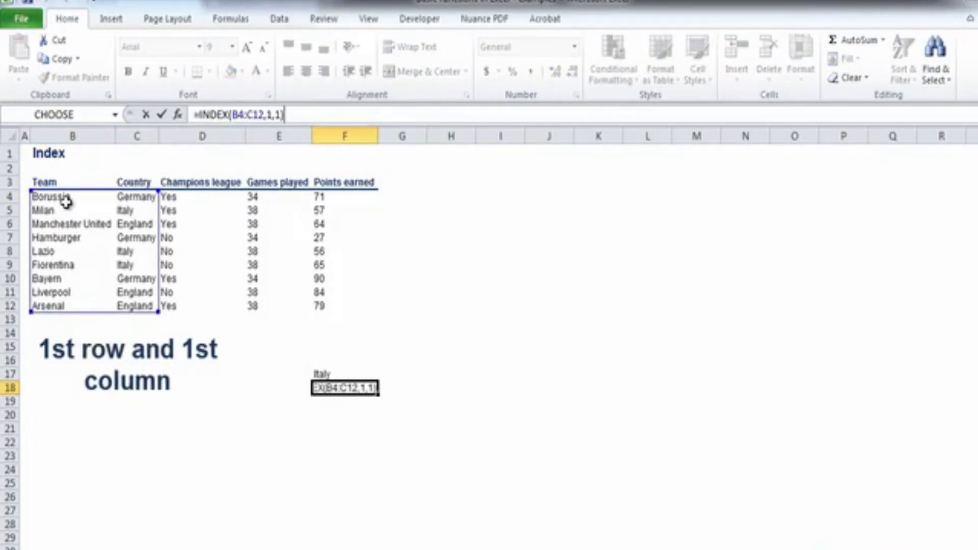
{"action": "key", "text": "ctrl+Return"}
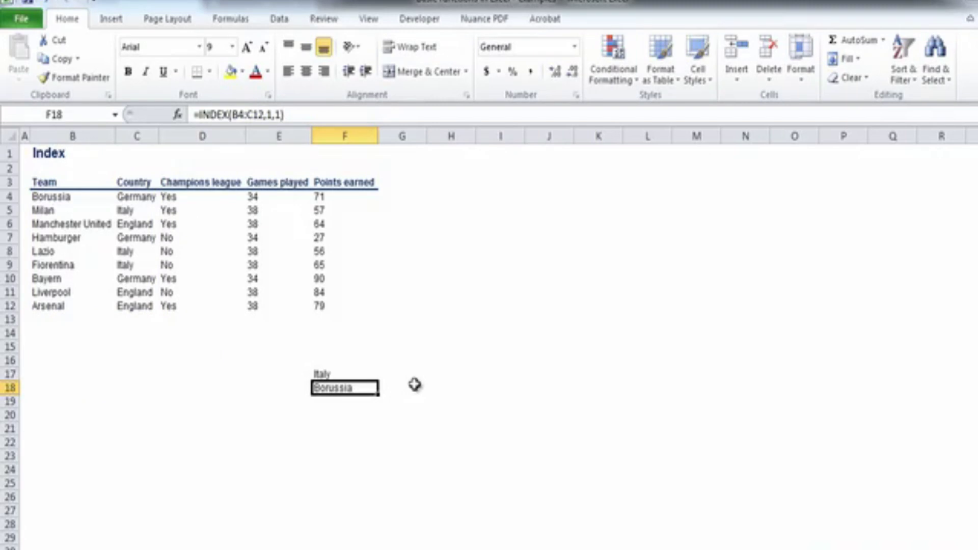
Step: On the Match sheet, put =MATCH(B19,B4:B12,0) in C19, giving Milan's position 2
{"action": "key", "text": "ctrl+Page_Down"}
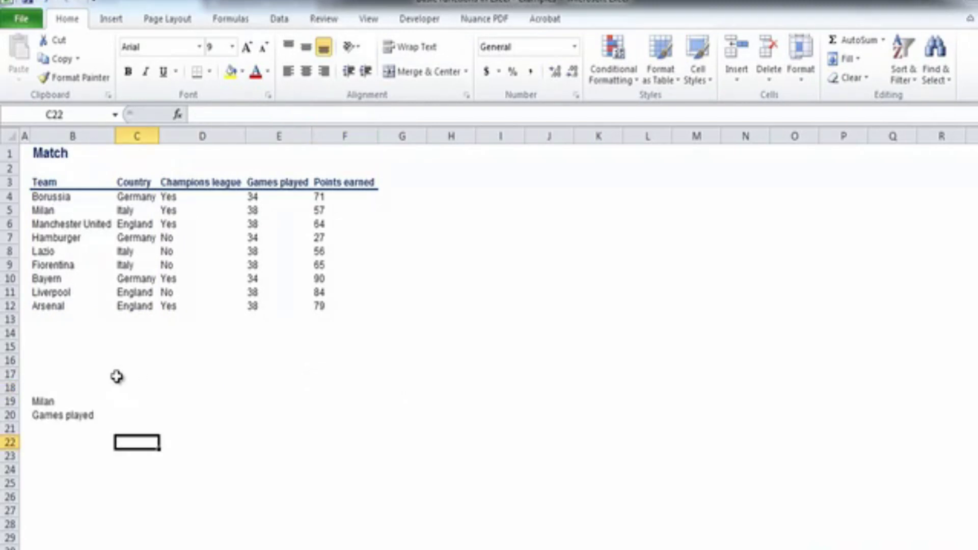
{"action": "left_click", "coordinate": [126, 398]}
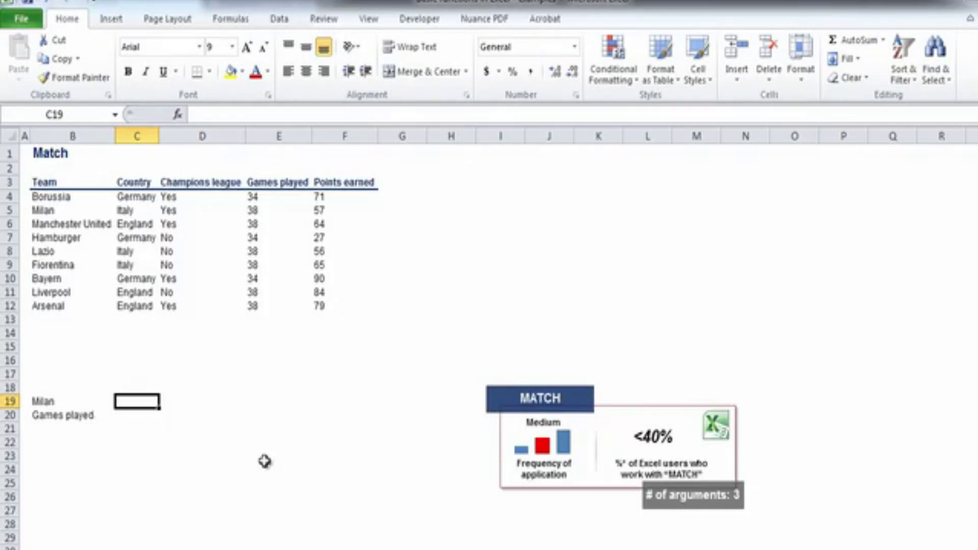
{"action": "type", "text": "=match"}
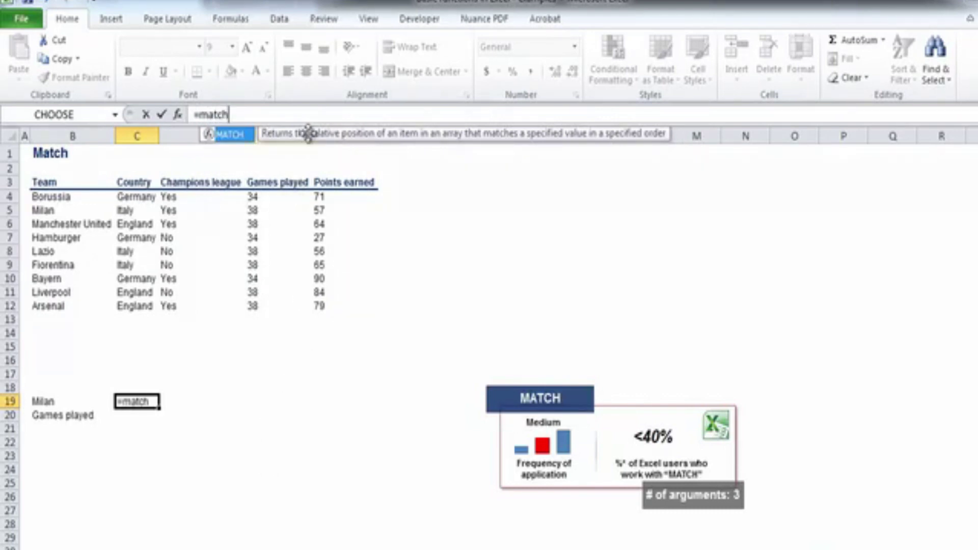
{"action": "type", "text": "("}
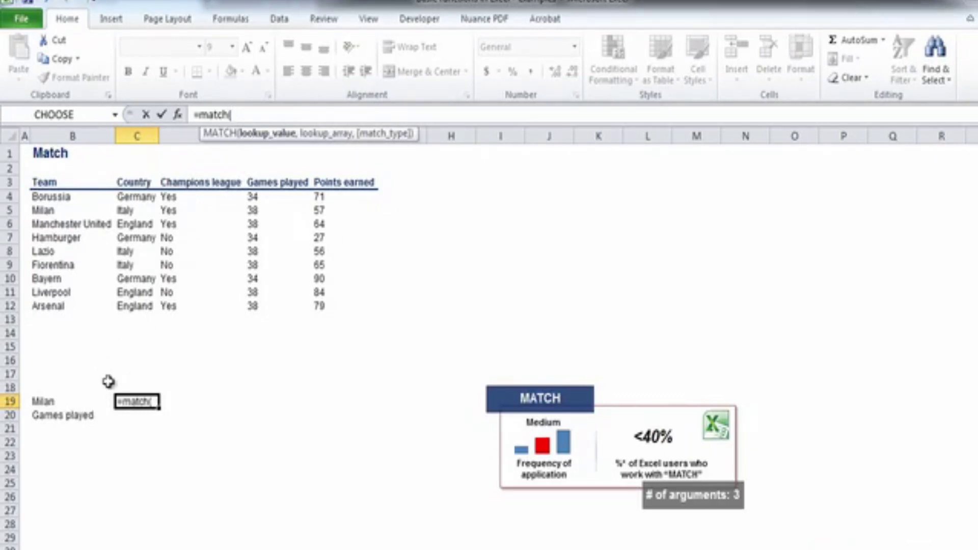
{"action": "left_click", "coordinate": [67, 402]}
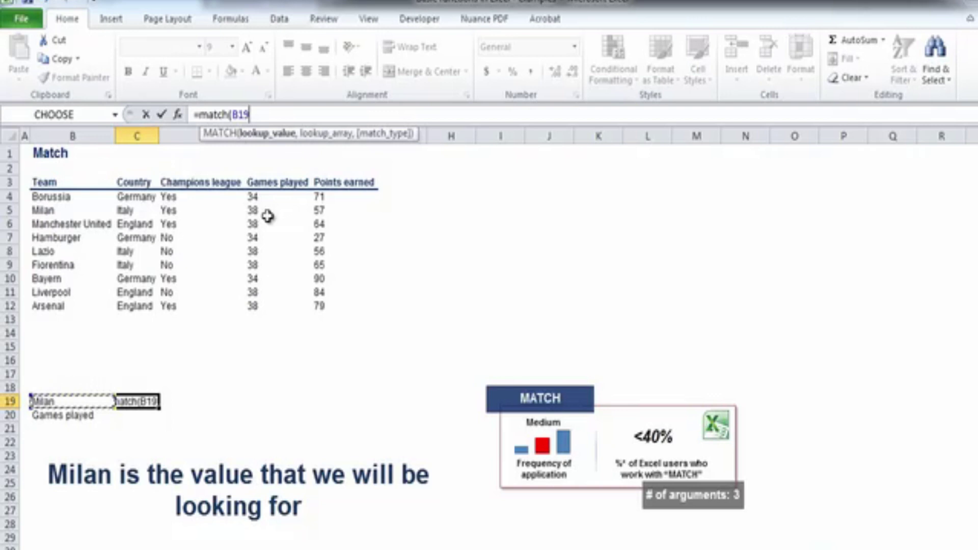
{"action": "type", "text": ","}
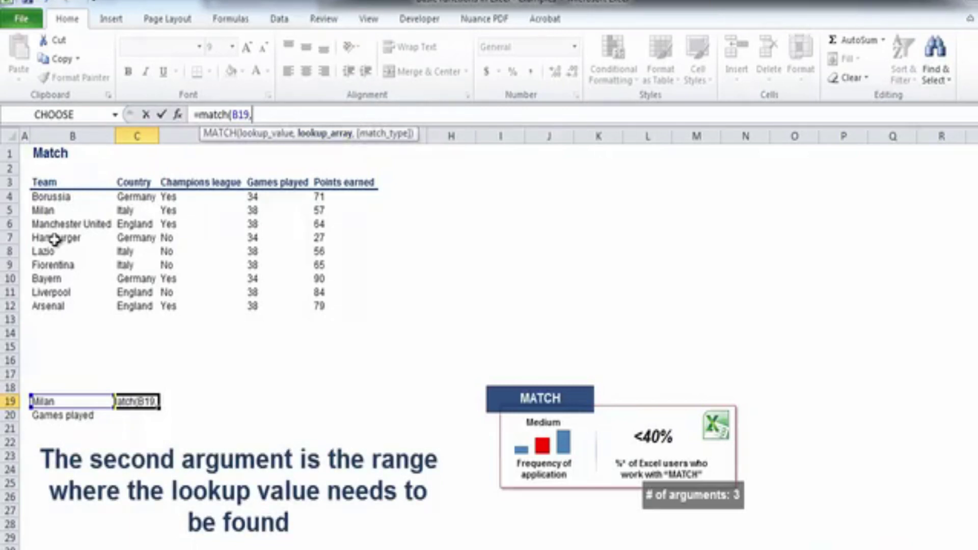
{"action": "left_click_drag", "start_coordinate": [53, 196], "coordinate": [51, 307]}
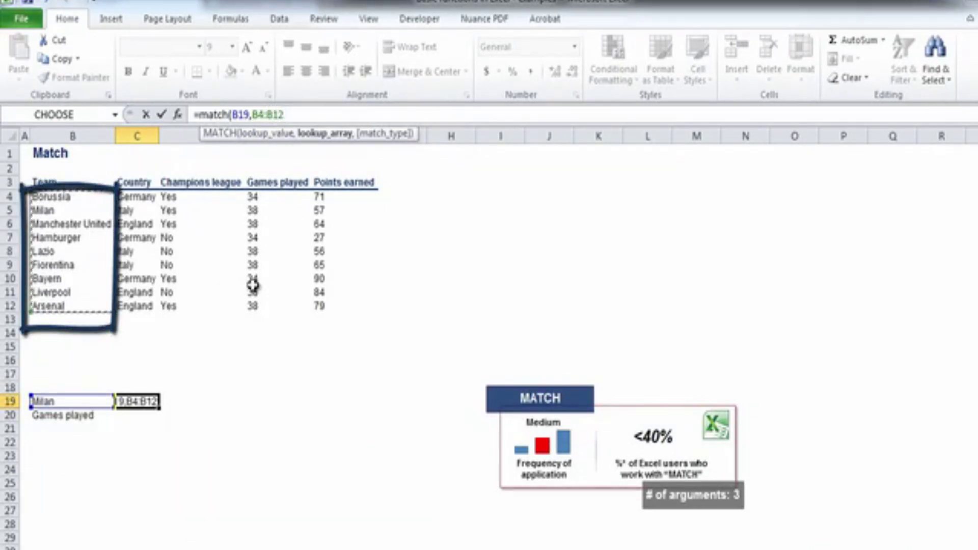
{"action": "type", "text": ",0"}
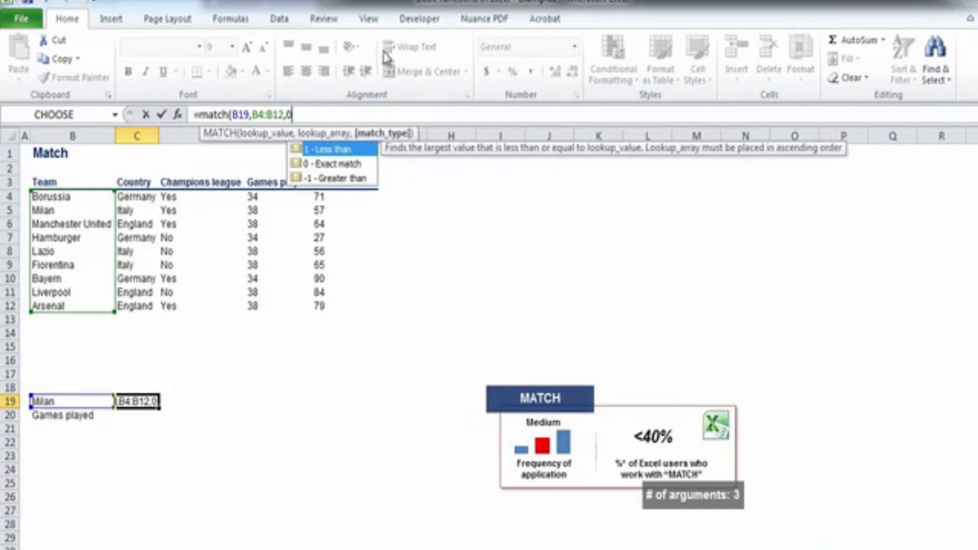
{"action": "double_click", "coordinate": [351, 165]}
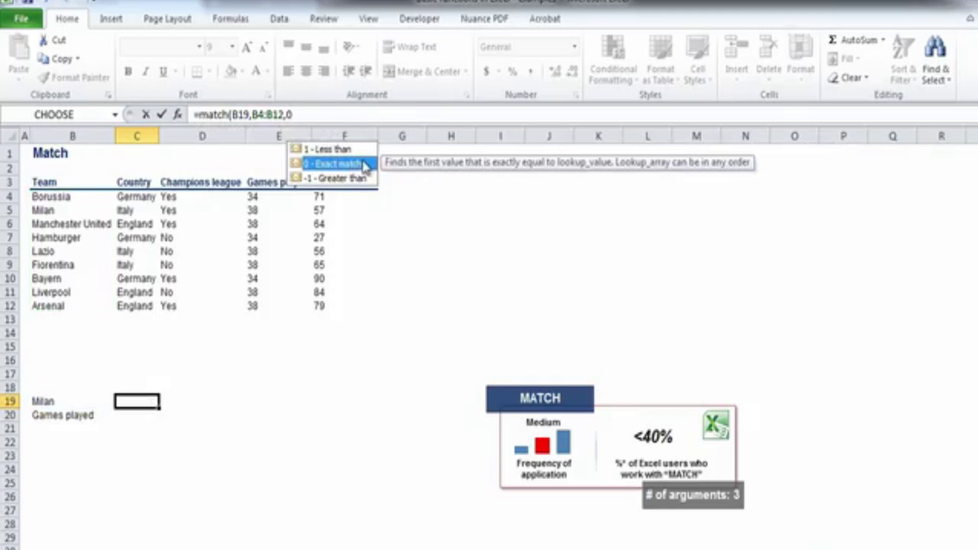
{"action": "left_click", "coordinate": [345, 115]}
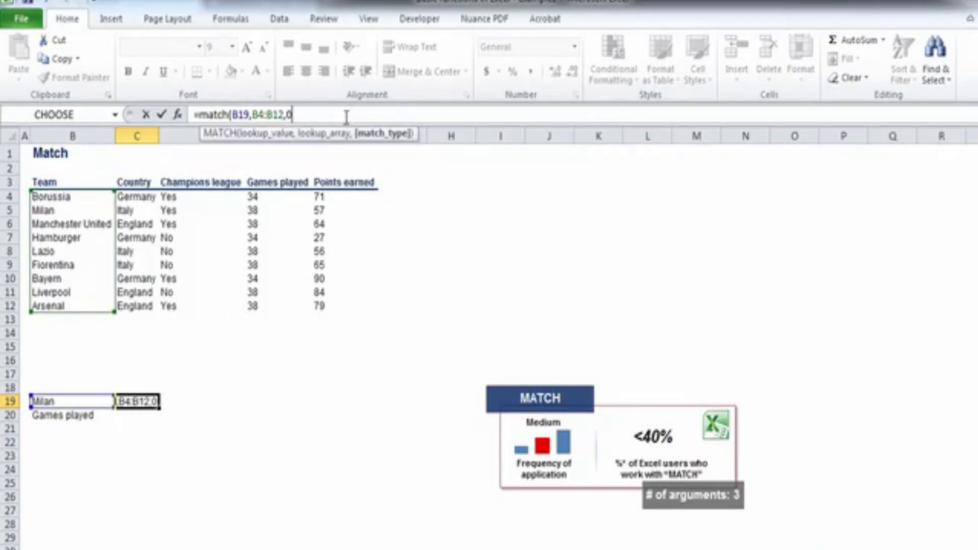
{"action": "type", "text": ")"}
{"action": "key", "text": "Return"}
{"action": "key", "text": "Up"}
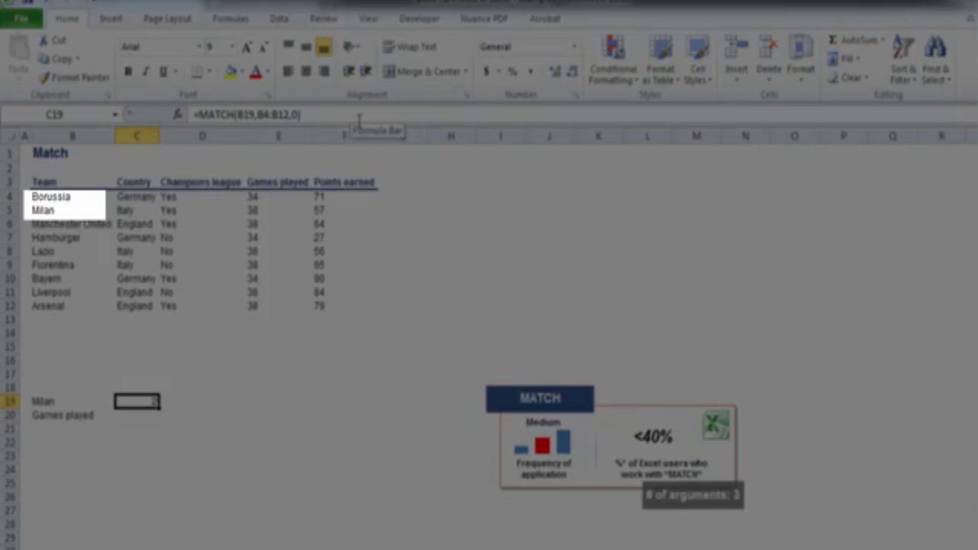
{"action": "left_click", "coordinate": [57, 210]}
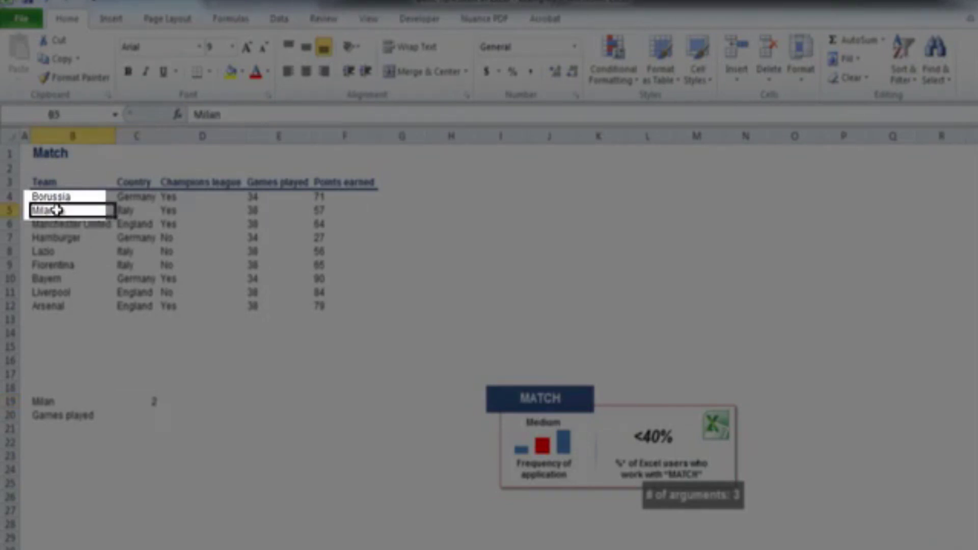
Step: Enter =MATCH(B20,B3:F3,0) in C20 to locate Games played
{"action": "left_click", "coordinate": [149, 416]}
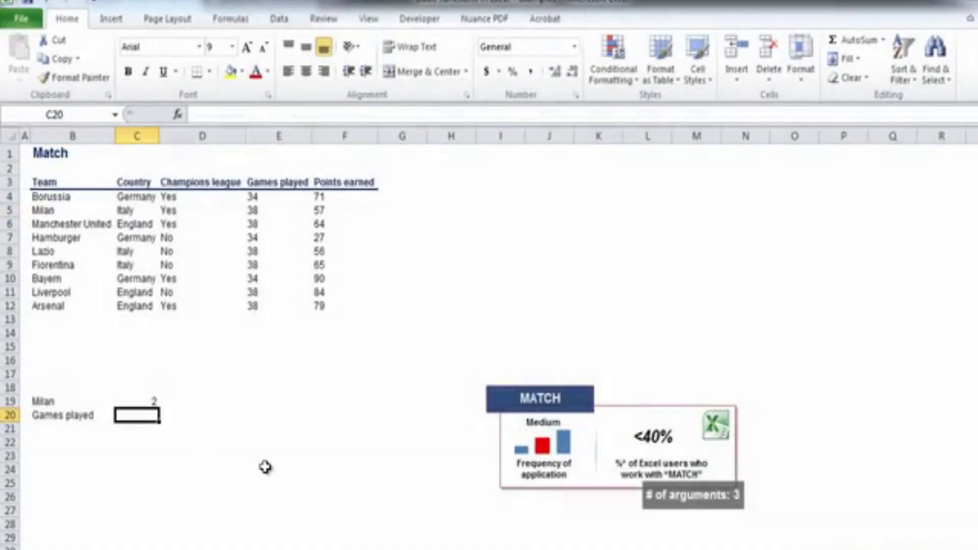
{"action": "type", "text": "=mat"}
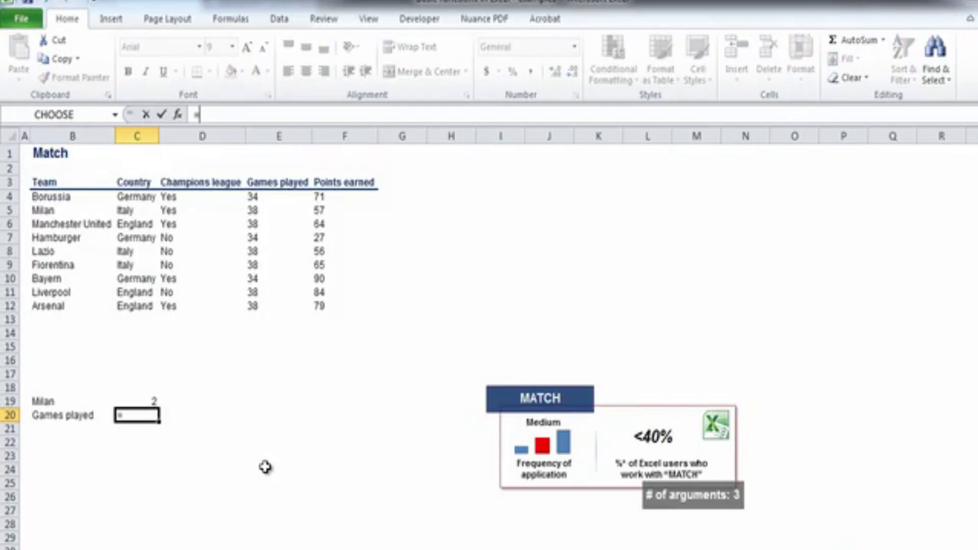
{"action": "type", "text": "ch("}
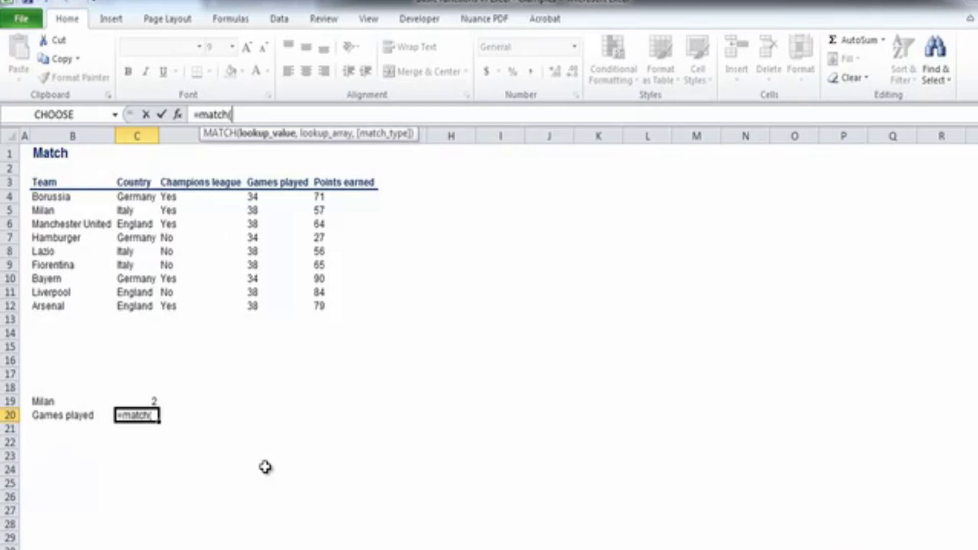
{"action": "left_click", "coordinate": [82, 416]}
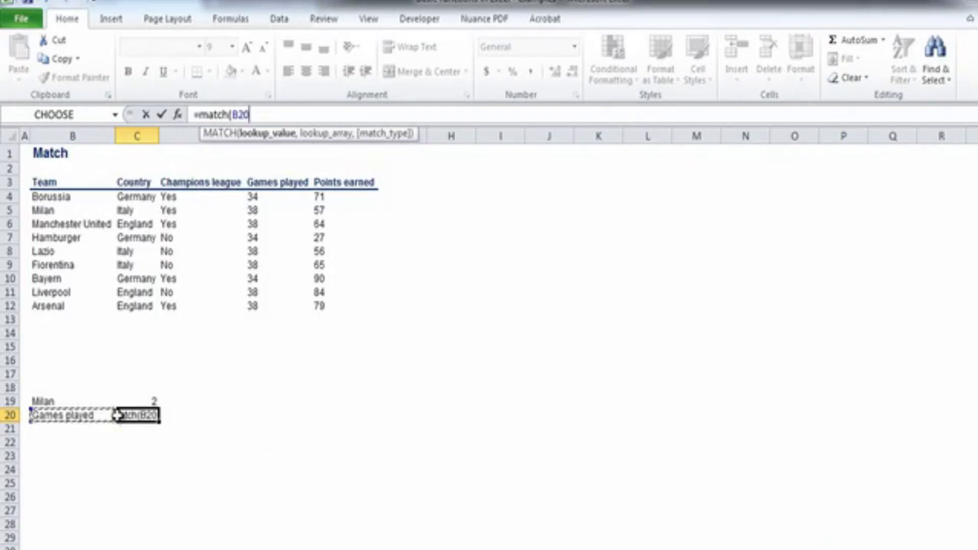
{"action": "type", "text": ","}
{"action": "left_click", "coordinate": [66, 184]}
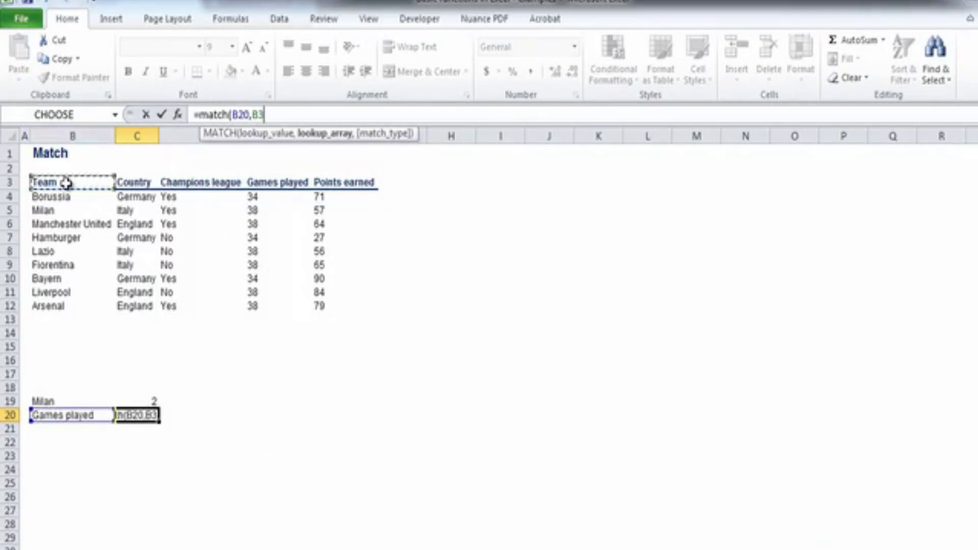
{"action": "left_click_drag", "start_coordinate": [66, 183], "coordinate": [365, 186]}
{"action": "type", "text": ","}
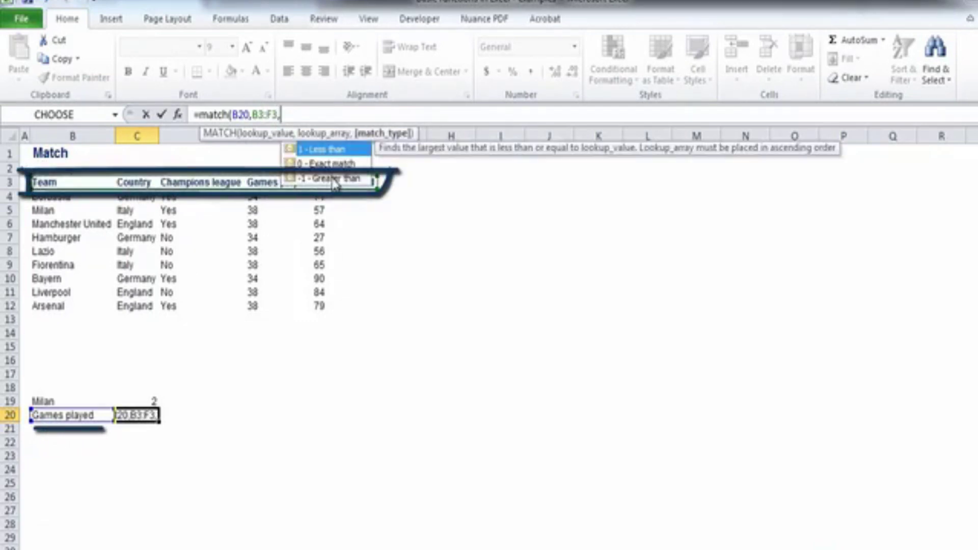
{"action": "type", "text": "0)"}
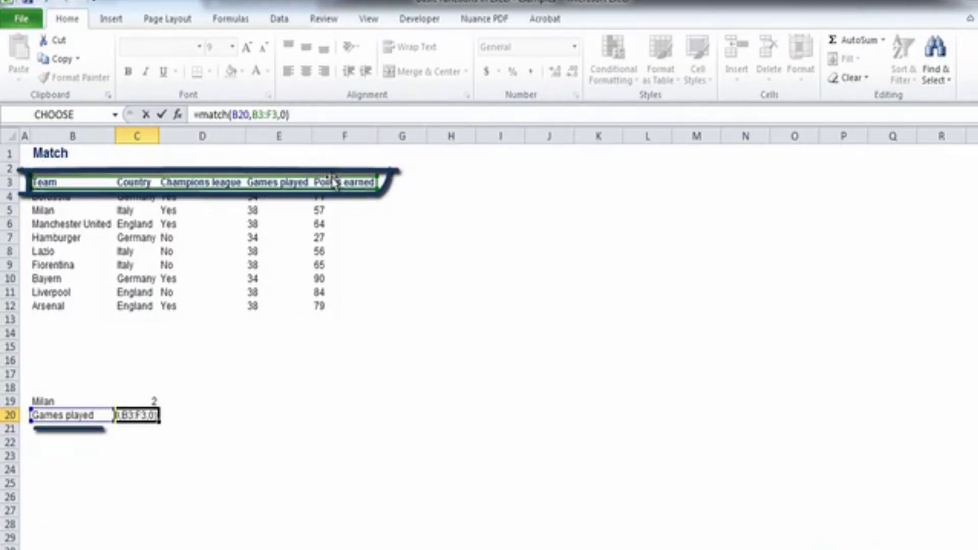
{"action": "key", "text": "Return"}
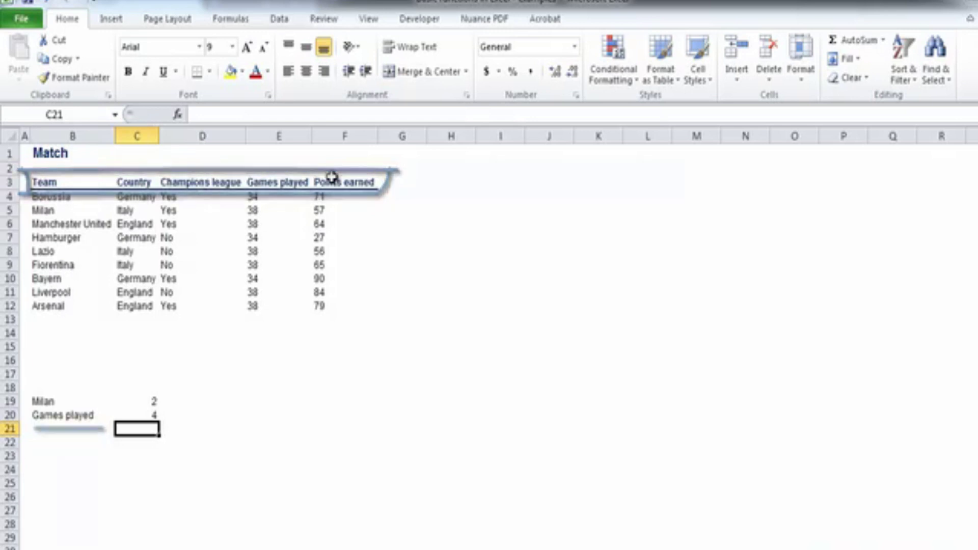
Step: Count across the header row to confirm Games played is 4th
{"action": "key", "text": "Up"}
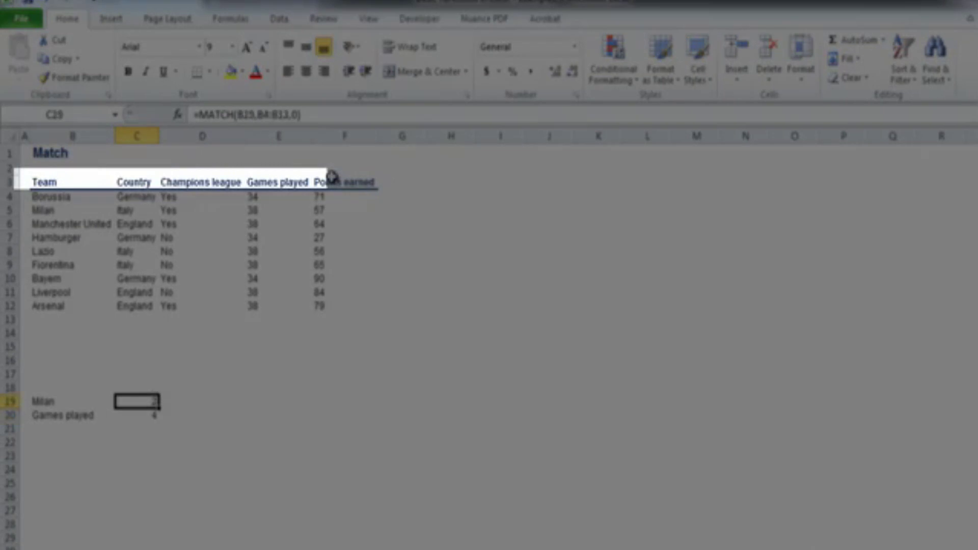
{"action": "key", "text": "Up"}
{"action": "key", "text": "Up"}
{"action": "key", "text": "Up"}
{"action": "key", "text": "Up"}
{"action": "key", "text": "Up"}
{"action": "key", "text": "Up"}
{"action": "key", "text": "Up"}
{"action": "key", "text": "Up"}
{"action": "key", "text": "Up"}
{"action": "key", "text": "Up"}
{"action": "key", "text": "Up"}
{"action": "key", "text": "Up"}
{"action": "key", "text": "Up"}
{"action": "key", "text": "Up"}
{"action": "key", "text": "Up"}
{"action": "key", "text": "Up"}
{"action": "key", "text": "Up"}
{"action": "key", "text": "Up"}
{"action": "key", "text": "Up"}
{"action": "key", "text": "Left"}
{"action": "key", "text": "Down"}
{"action": "key", "text": "Down"}
{"action": "key", "text": "Right"}
{"action": "key", "text": "Right"}
{"action": "key", "text": "Right"}
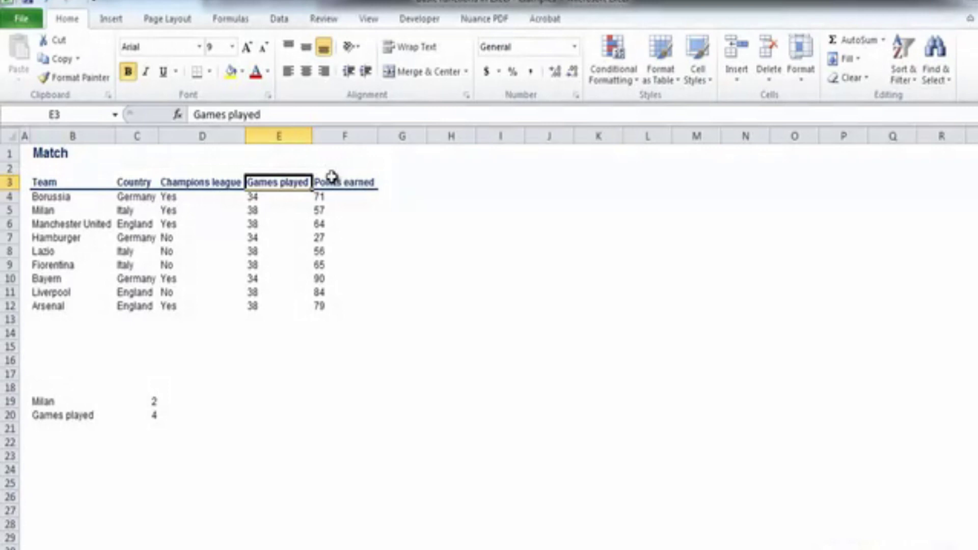
Step: On the Index & Match sheet, review source table B3:F12 and the Milan/Hamburger lookup grid I3:M5
{"action": "key", "text": "Down"}
{"action": "key", "text": "Down"}
{"action": "key", "text": "Down"}
{"action": "key", "text": "Down"}
{"action": "key", "text": "Down"}
{"action": "key", "text": "Down"}
{"action": "key", "text": "Down"}
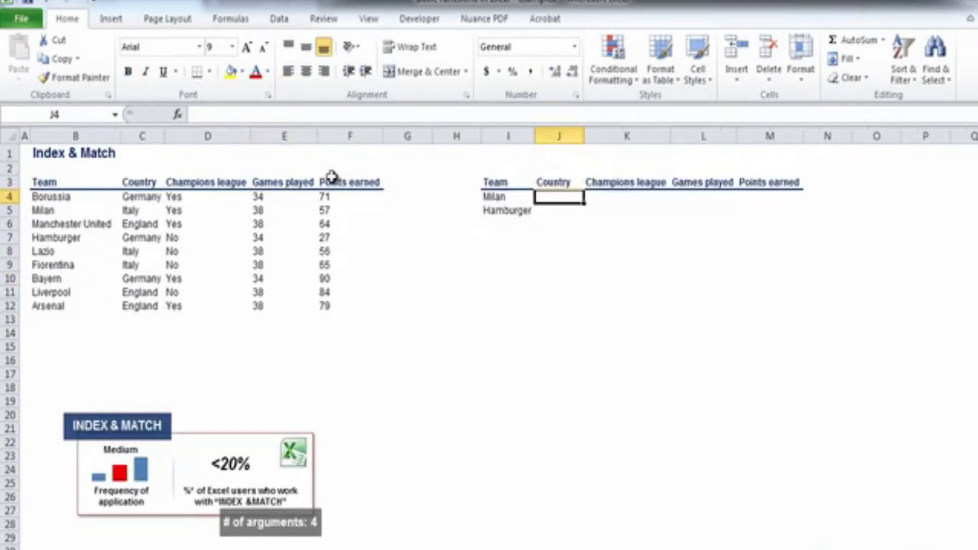
{"action": "left_click", "coordinate": [507, 265]}
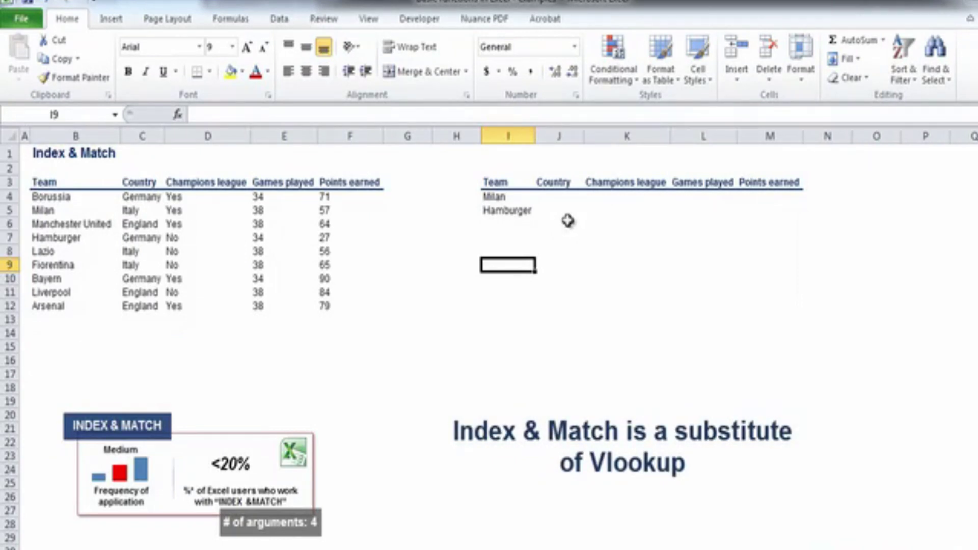
{"action": "left_click", "coordinate": [558, 197]}
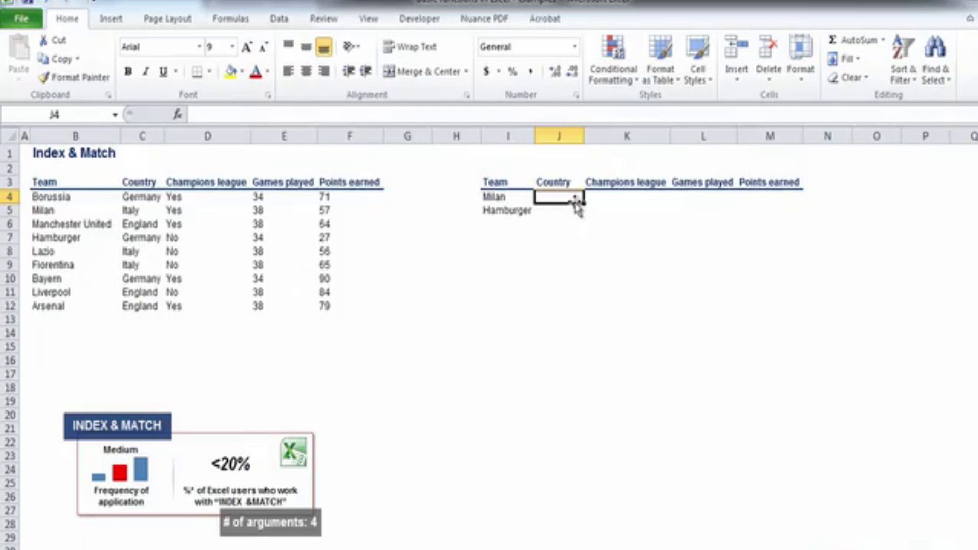
{"action": "left_click_drag", "start_coordinate": [570, 197], "coordinate": [713, 197]}
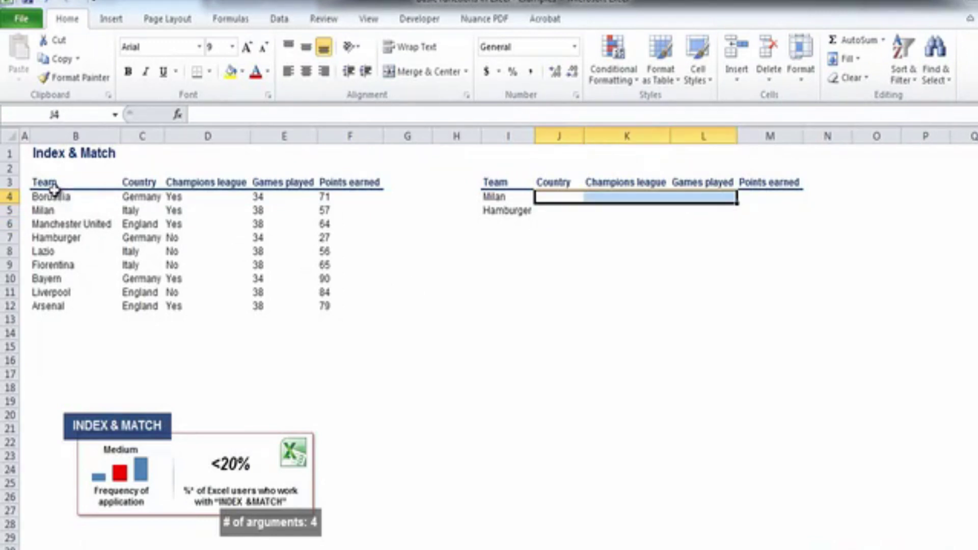
{"action": "left_click_drag", "start_coordinate": [51, 182], "coordinate": [380, 307]}
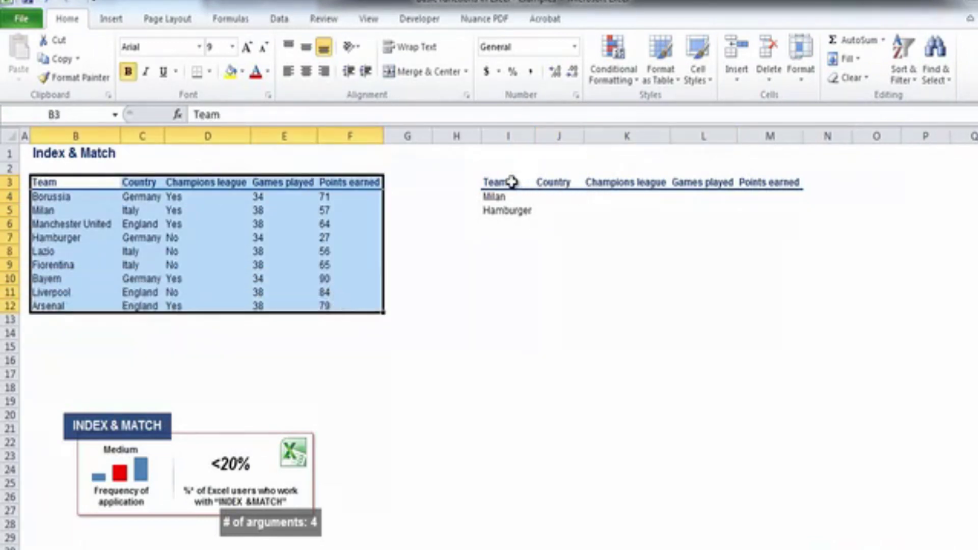
{"action": "left_click_drag", "start_coordinate": [509, 184], "coordinate": [752, 213]}
{"action": "left_click", "coordinate": [705, 235]}
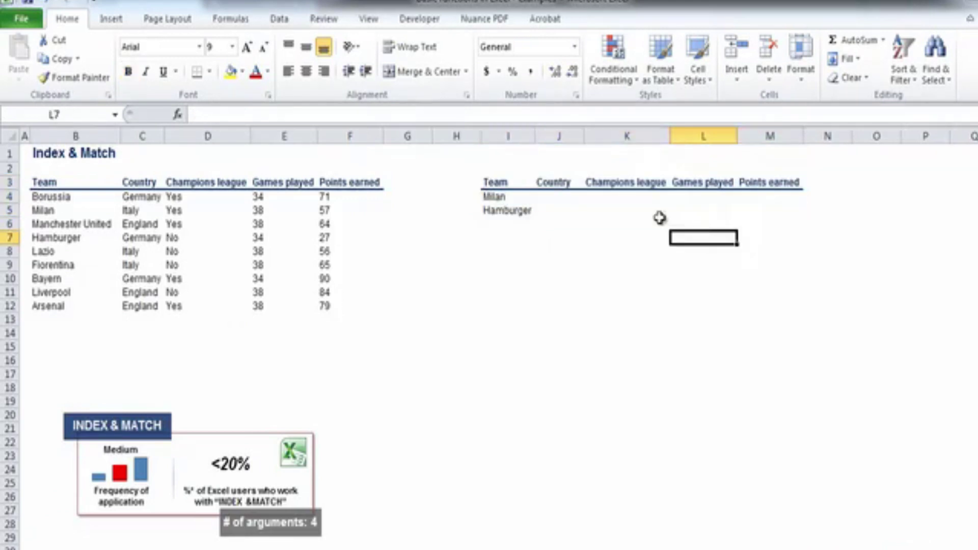
{"action": "left_click", "coordinate": [564, 197]}
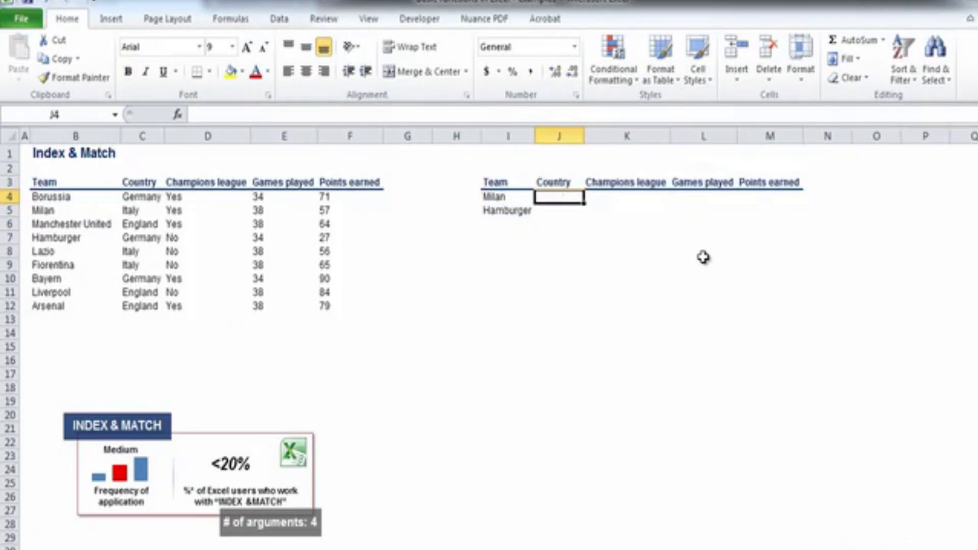
Step: Begin =MATCH( in J4 with the column-locked lookup value $I4
{"action": "type", "text": "="}
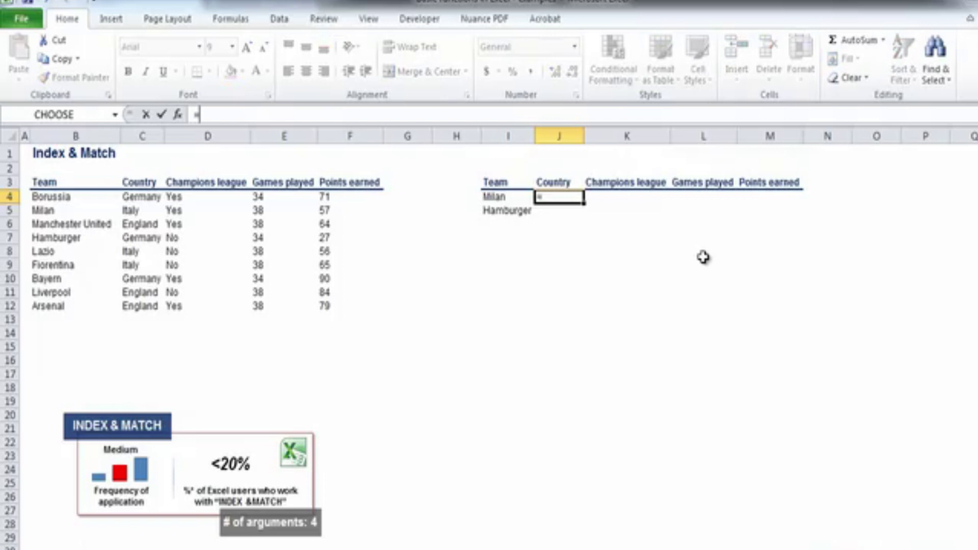
{"action": "type", "text": "match("}
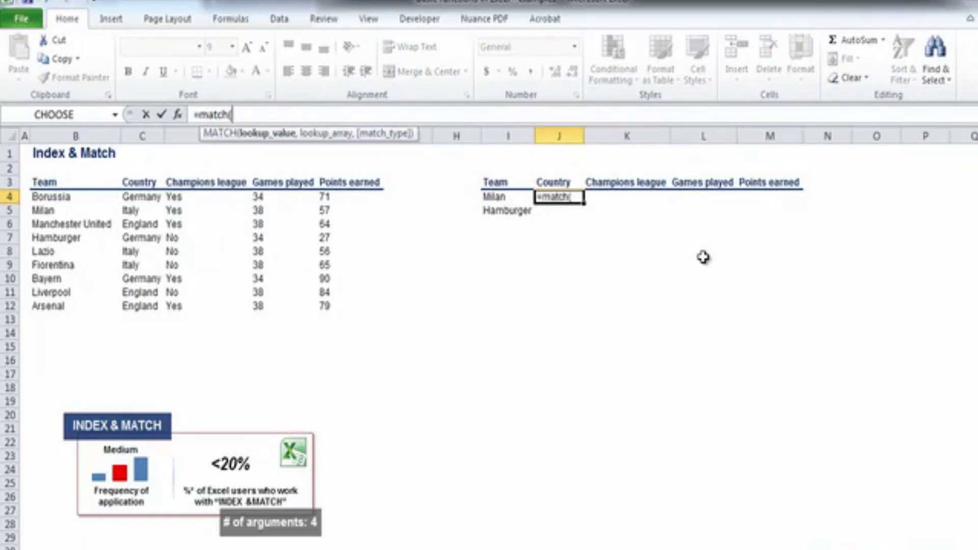
{"action": "left_click", "coordinate": [503, 199]}
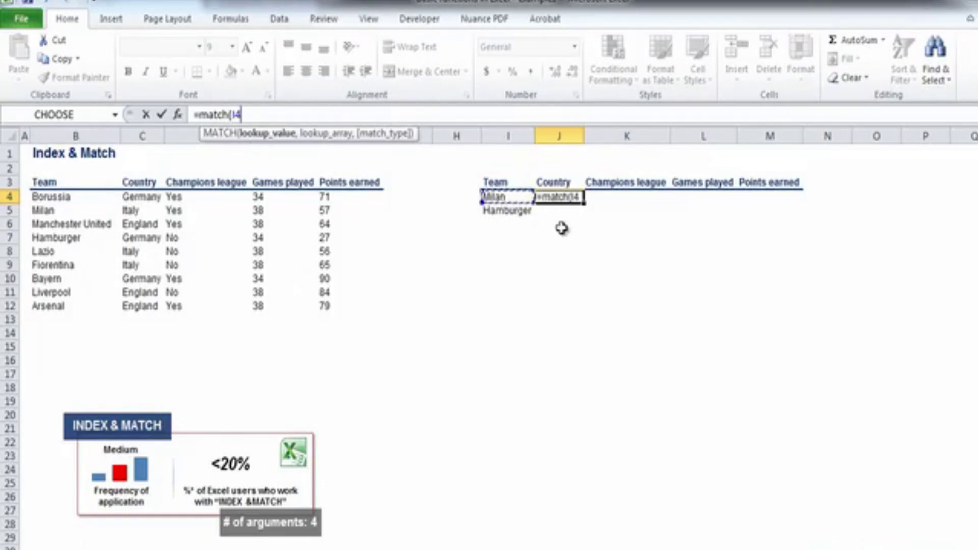
{"action": "type", "text": ","}
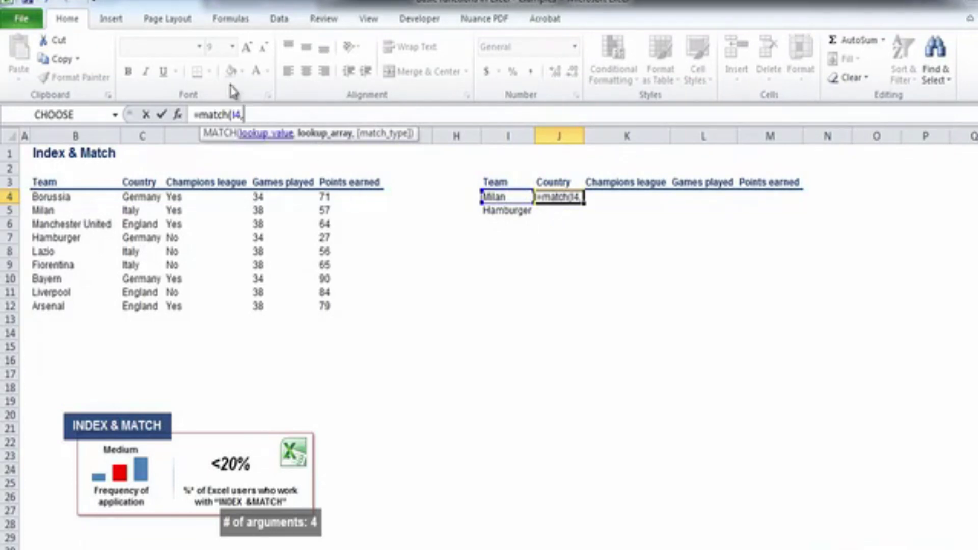
{"action": "left_click", "coordinate": [233, 114]}
{"action": "type", "text": "$"}
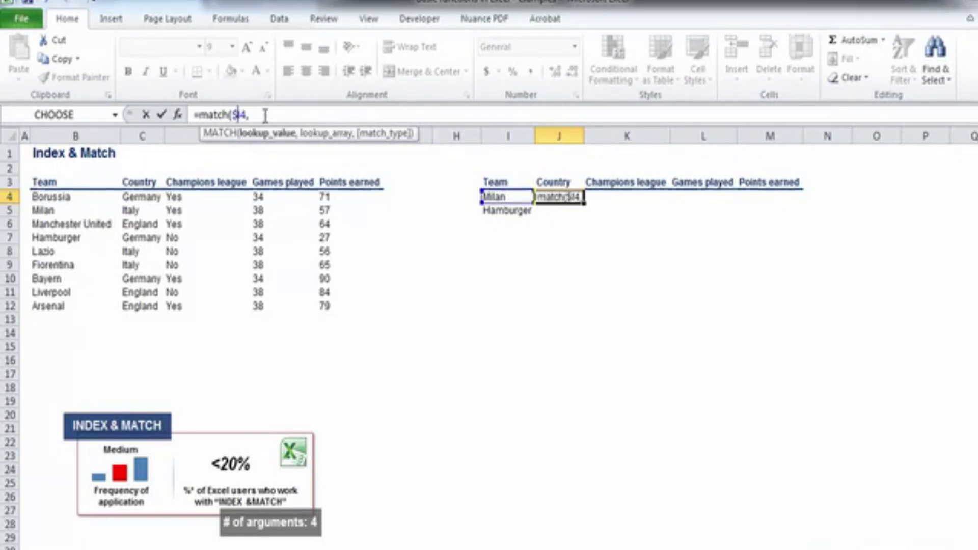
{"action": "left_click", "coordinate": [260, 114]}
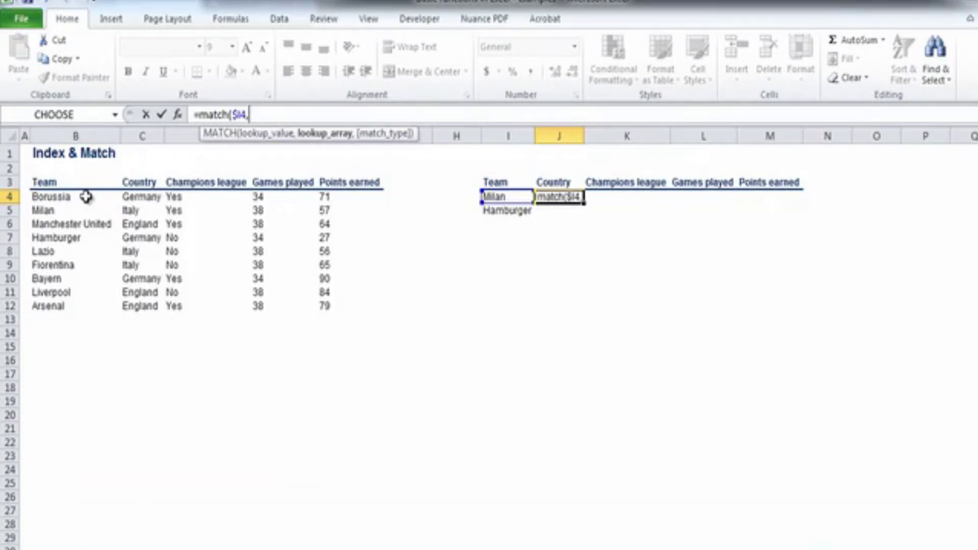
Step: Add the absolute range $B$4:$B$12 and exact match 0, returning 2
{"action": "left_click_drag", "start_coordinate": [85, 197], "coordinate": [72, 307]}
{"action": "left_click", "coordinate": [257, 113]}
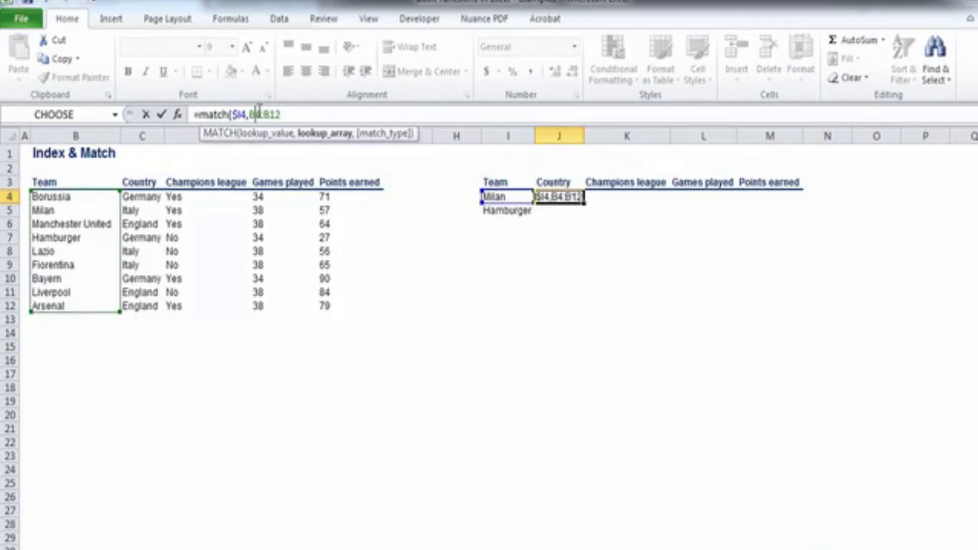
{"action": "left_click_drag", "start_coordinate": [249, 114], "coordinate": [281, 115]}
{"action": "key", "text": "F4"}
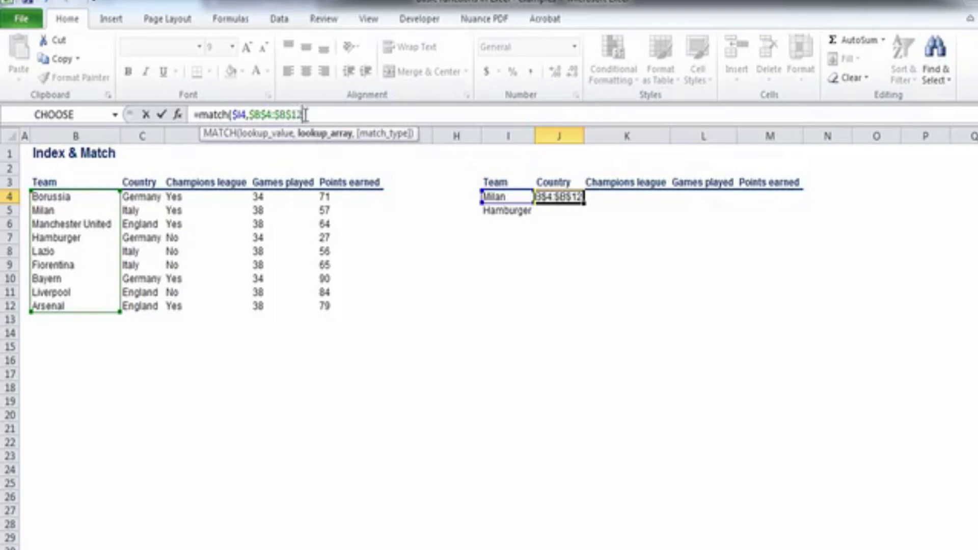
{"action": "type", "text": ",0"}
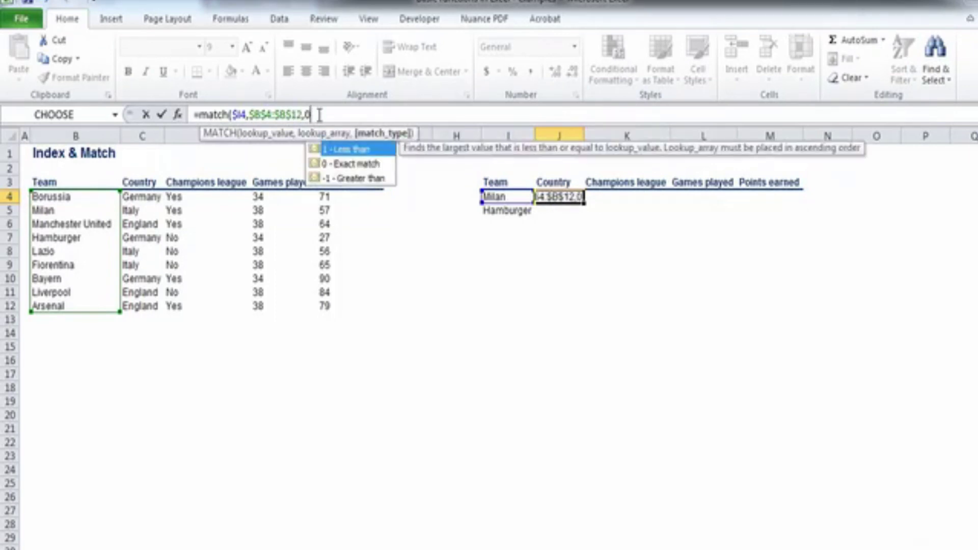
{"action": "type", "text": ")"}
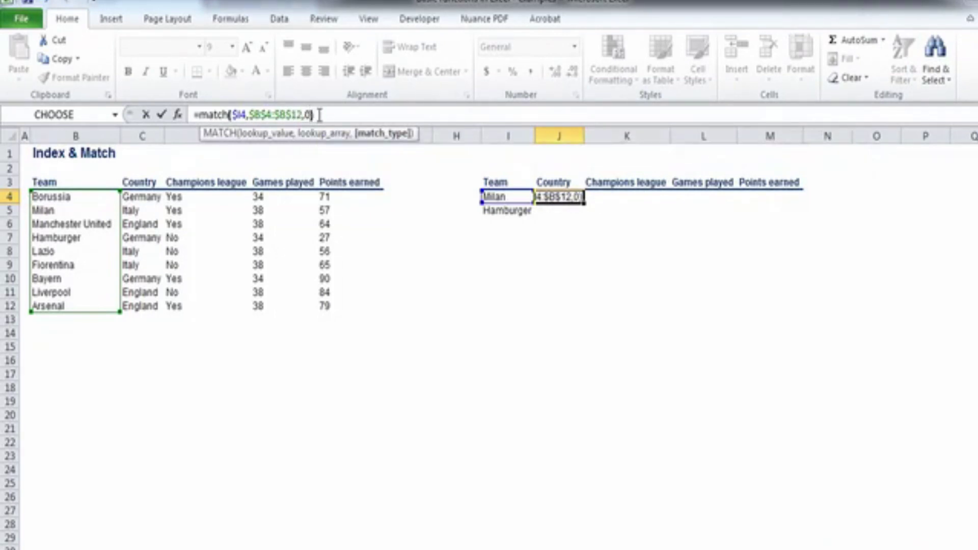
{"action": "key", "text": "Return"}
{"action": "key", "text": "Up"}
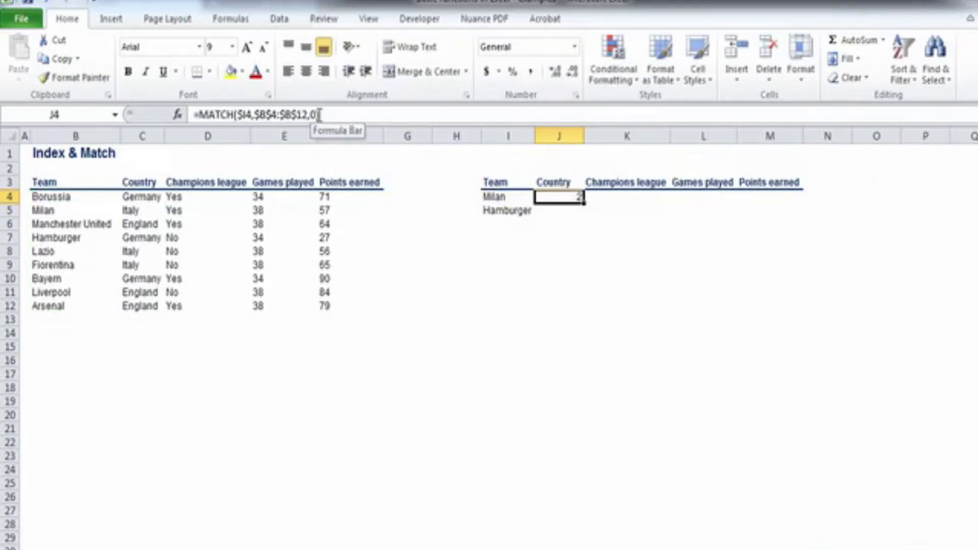
Step: Copy Milan's MATCH formula from J4 down to Hamburger's row in J5
{"action": "key", "text": "ctrl+c"}
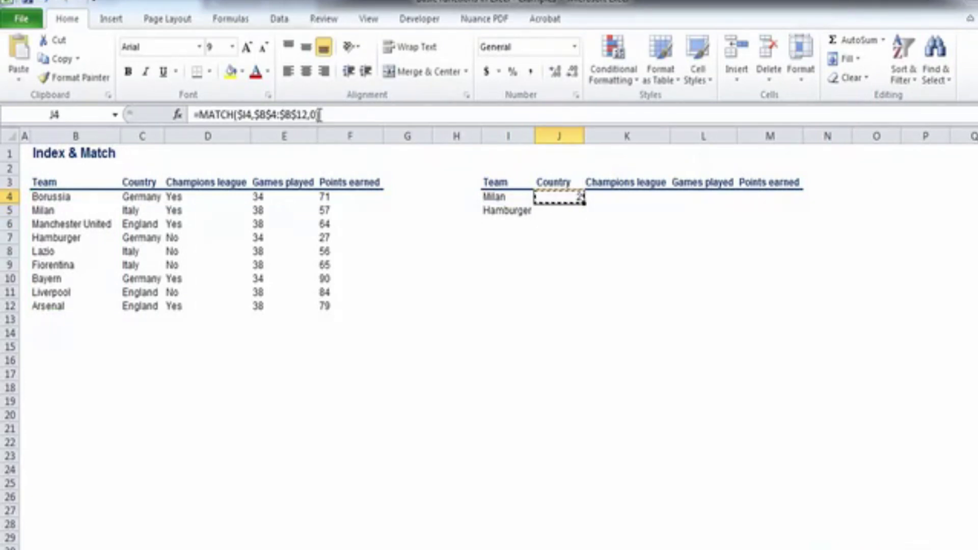
{"action": "key", "text": "Down"}
{"action": "key", "text": "ctrl+v"}
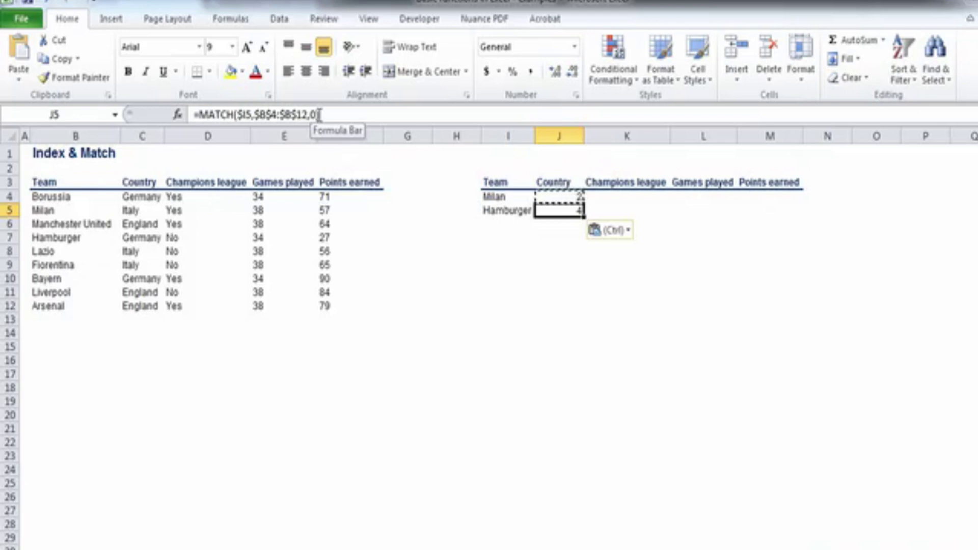
{"action": "key", "text": "Escape"}
{"action": "key", "text": "Up"}
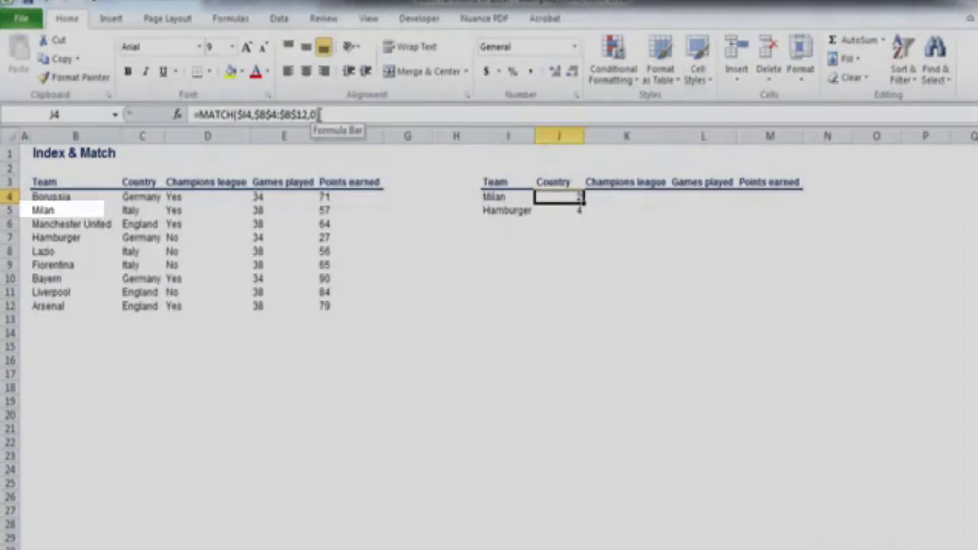
{"action": "left_click", "coordinate": [318, 114]}
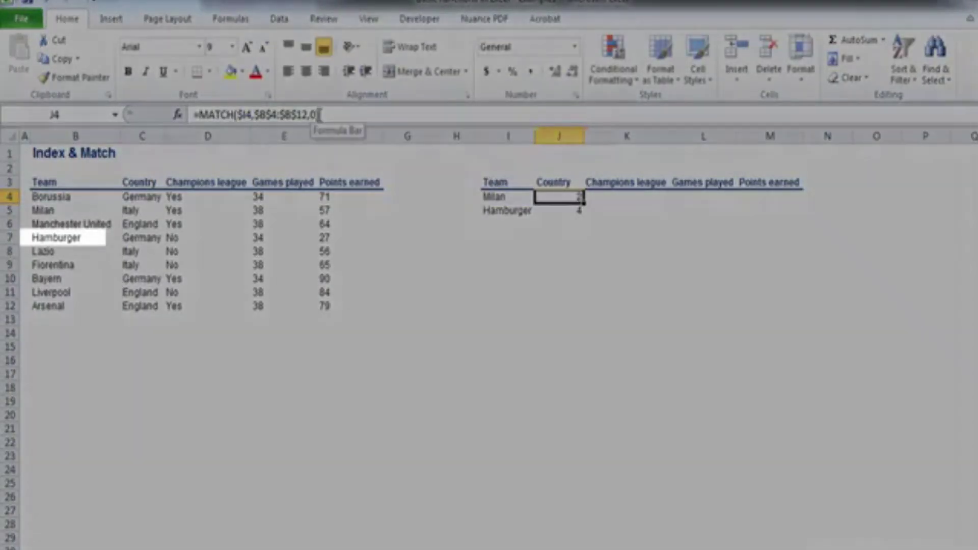
{"action": "key", "text": "Down"}
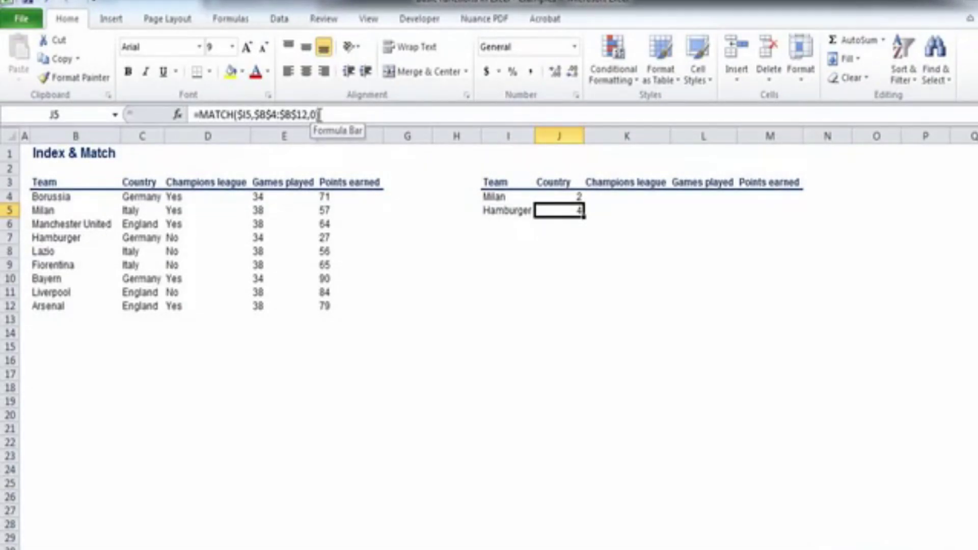
Step: Copy J4:J5 across into K4:M5, giving 2 for Milan and 4 for Hamburger
{"action": "left_click_drag", "start_coordinate": [68, 196], "coordinate": [78, 310]}
{"action": "left_click", "coordinate": [525, 266]}
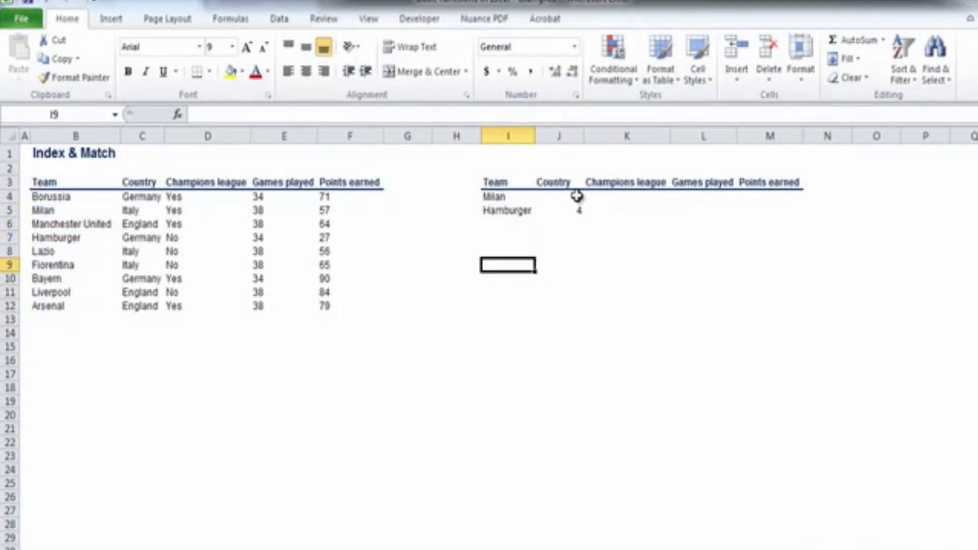
{"action": "left_click_drag", "start_coordinate": [576, 196], "coordinate": [580, 210]}
{"action": "key", "text": "ctrl+c"}
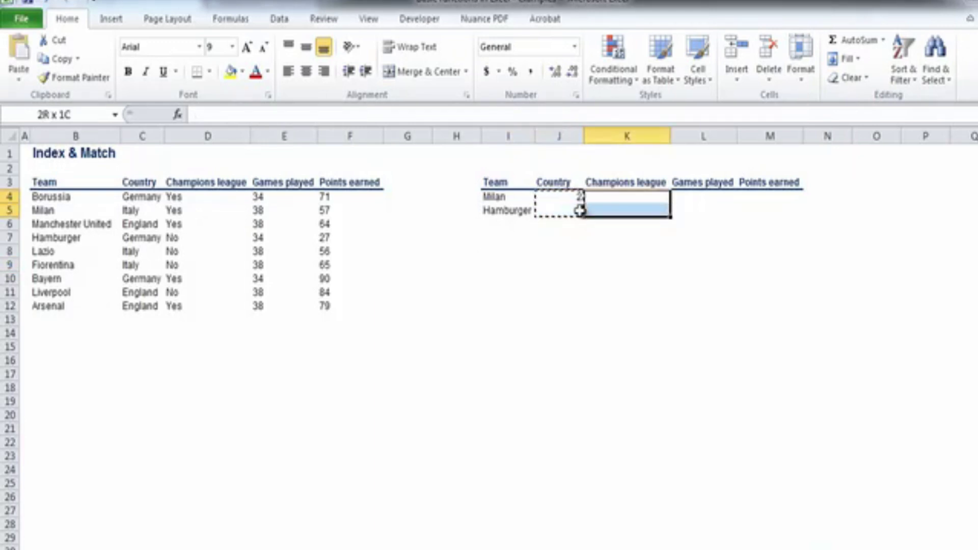
{"action": "key", "text": "shift+Right"}
{"action": "key", "text": "shift+Right"}
{"action": "key", "text": "ctrl+v"}
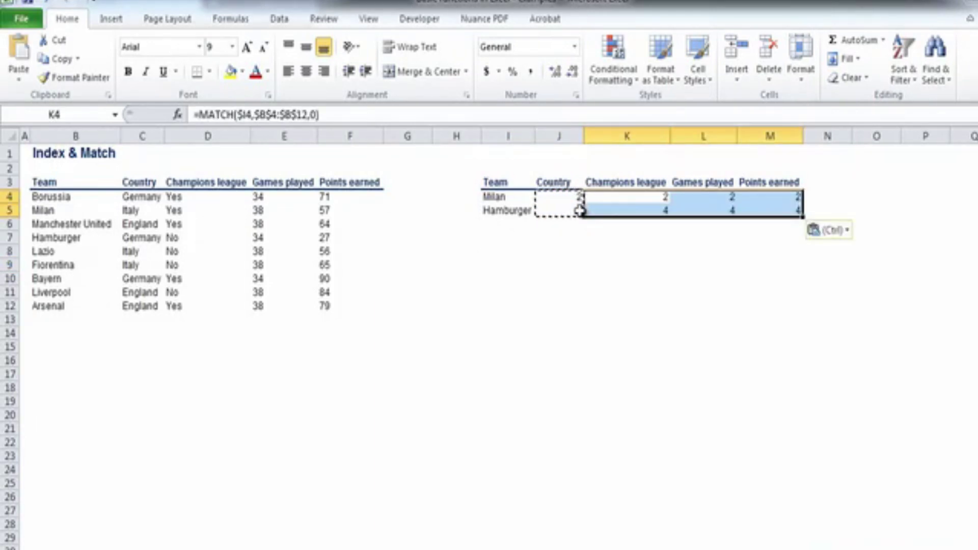
{"action": "key", "text": "Escape"}
{"action": "left_click", "coordinate": [580, 210]}
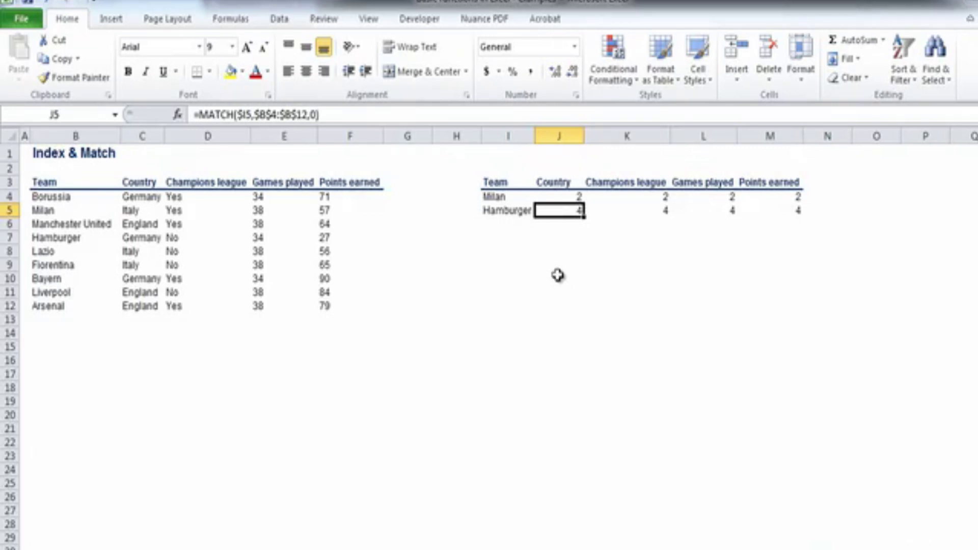
{"action": "left_click", "coordinate": [560, 267]}
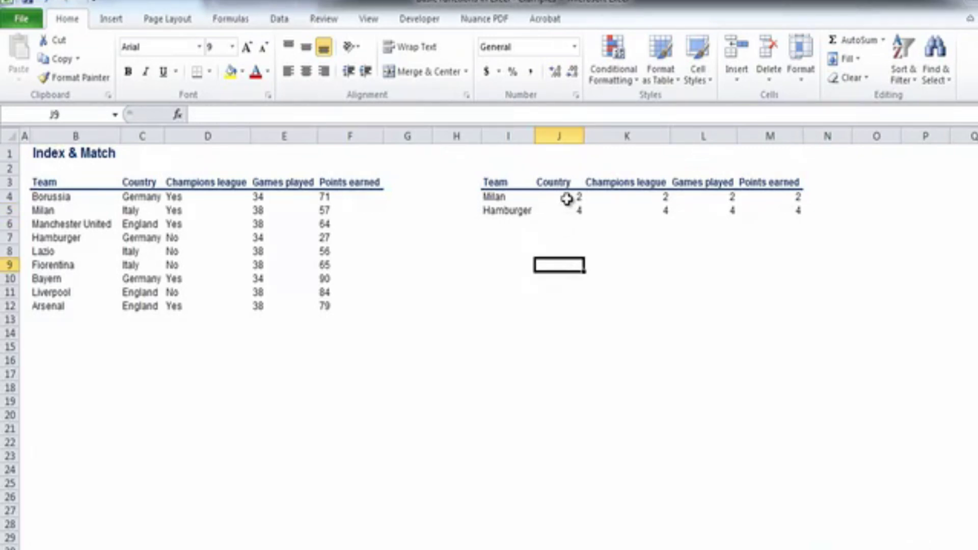
{"action": "left_click_drag", "start_coordinate": [567, 198], "coordinate": [749, 214]}
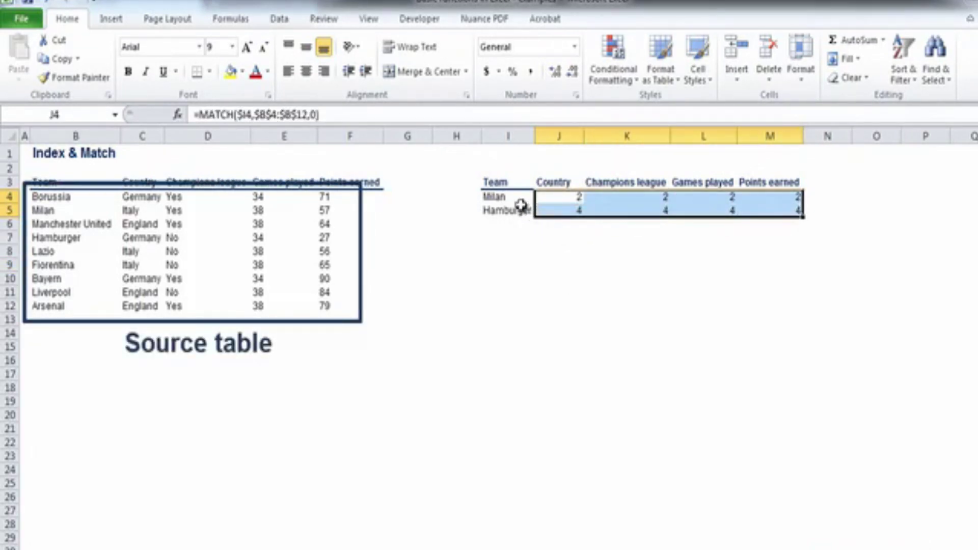
{"action": "left_click", "coordinate": [548, 253]}
{"action": "left_click", "coordinate": [564, 197]}
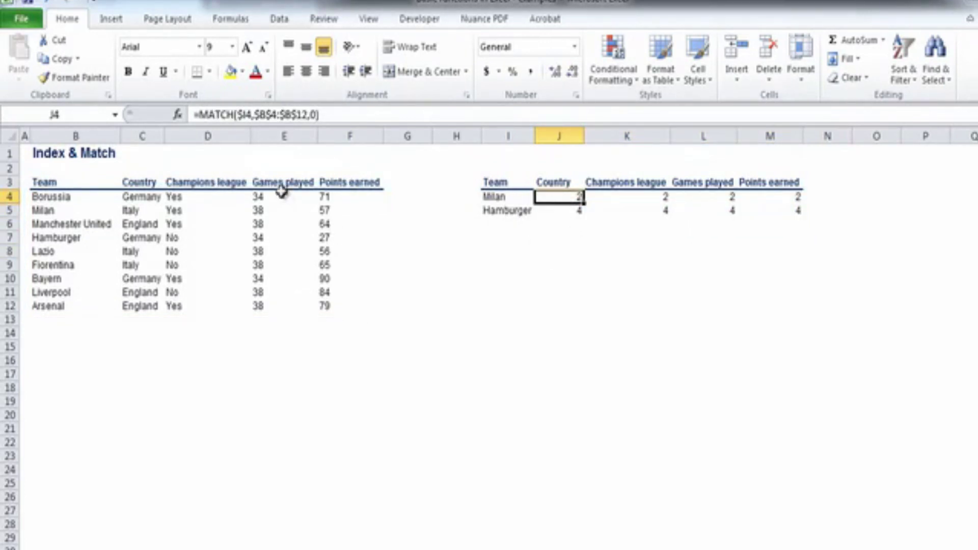
Step: Insert INDEX( before J4's MATCH, using Country range C4:C12 with $ row locks
{"action": "left_click", "coordinate": [199, 114]}
{"action": "type", "text": "INDEX"}
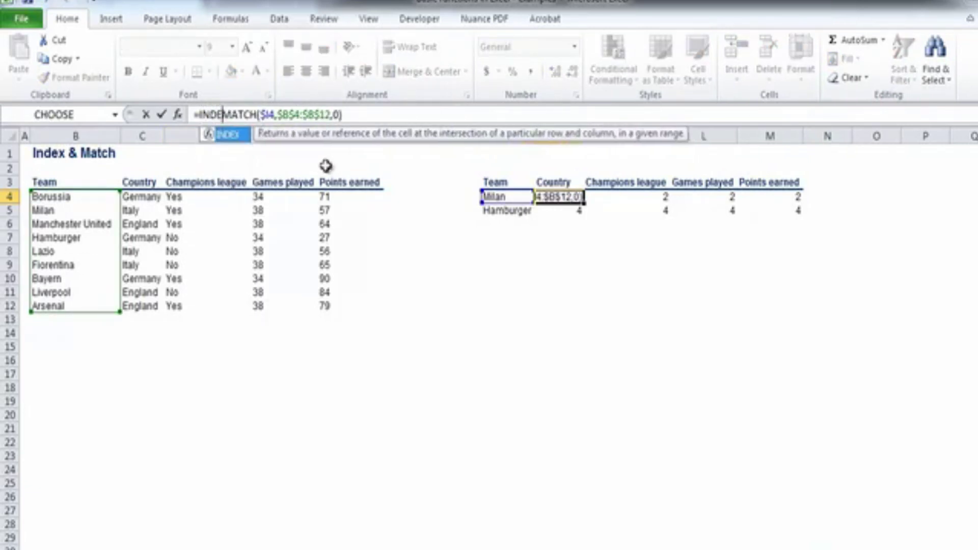
{"action": "type", "text": "("}
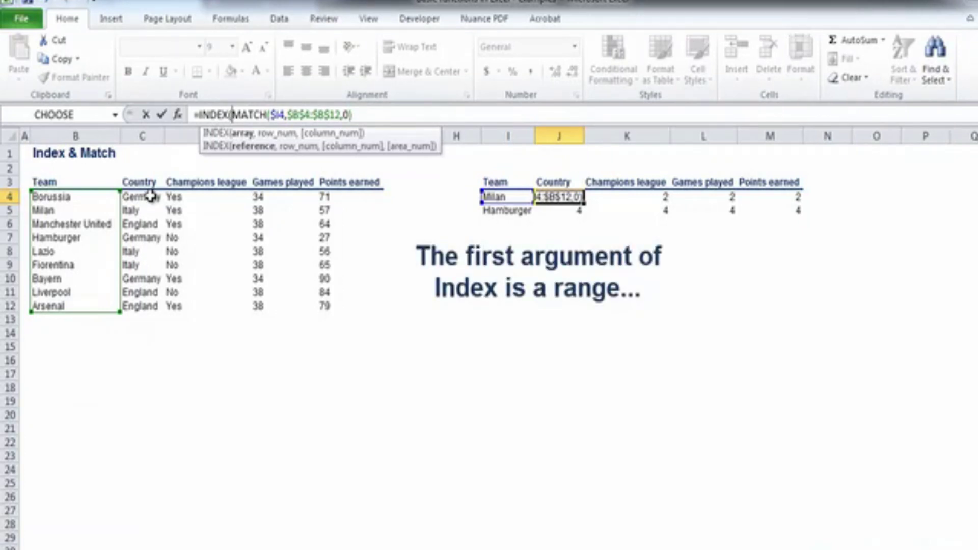
{"action": "left_click_drag", "start_coordinate": [152, 196], "coordinate": [142, 306]}
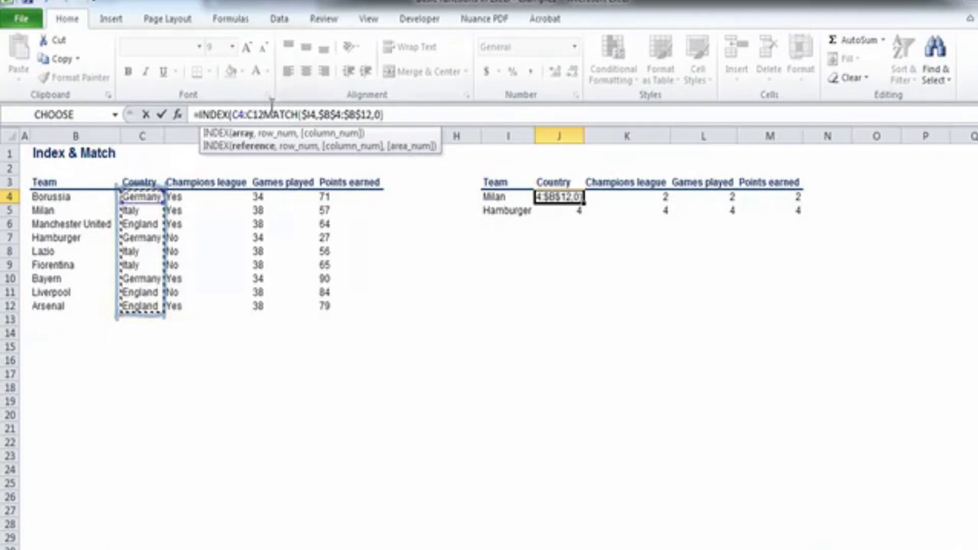
{"action": "left_click", "coordinate": [243, 113]}
{"action": "type", "text": "$B"}
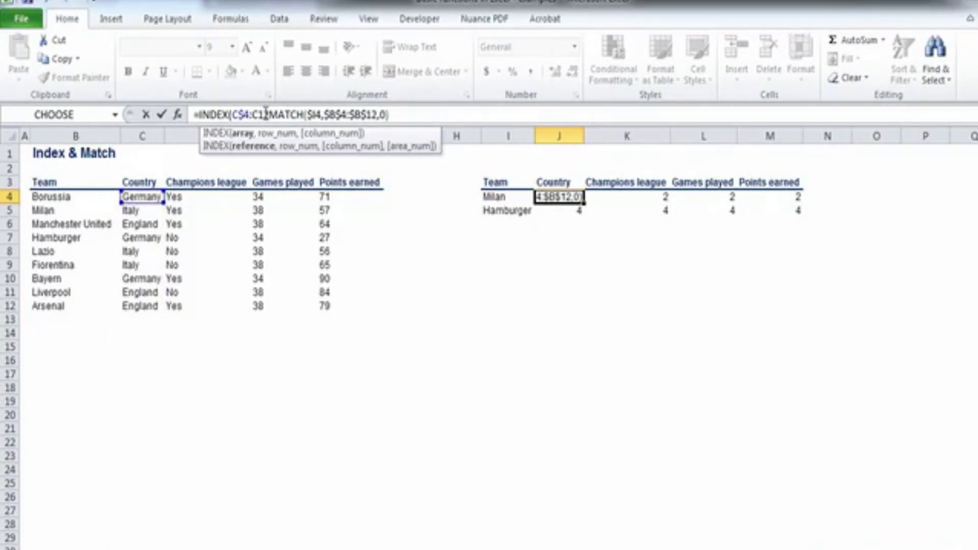
{"action": "type", "text": "$12,"}
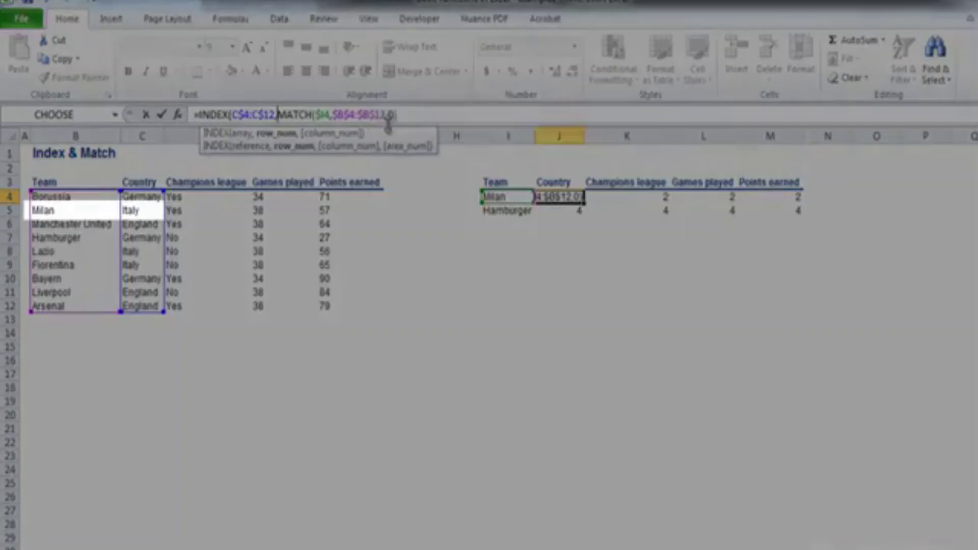
Step: Close the INDEX-MATCH formula so Milan shows Italy, then copy it to Hamburger's J5
{"action": "left_click", "coordinate": [434, 110]}
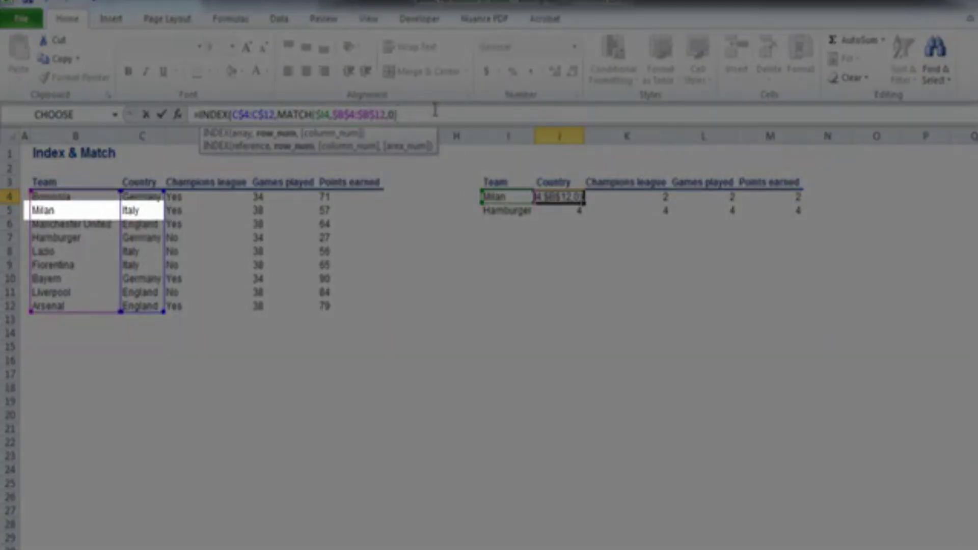
{"action": "type", "text": ")"}
{"action": "key", "text": "Return"}
{"action": "key", "text": "Up"}
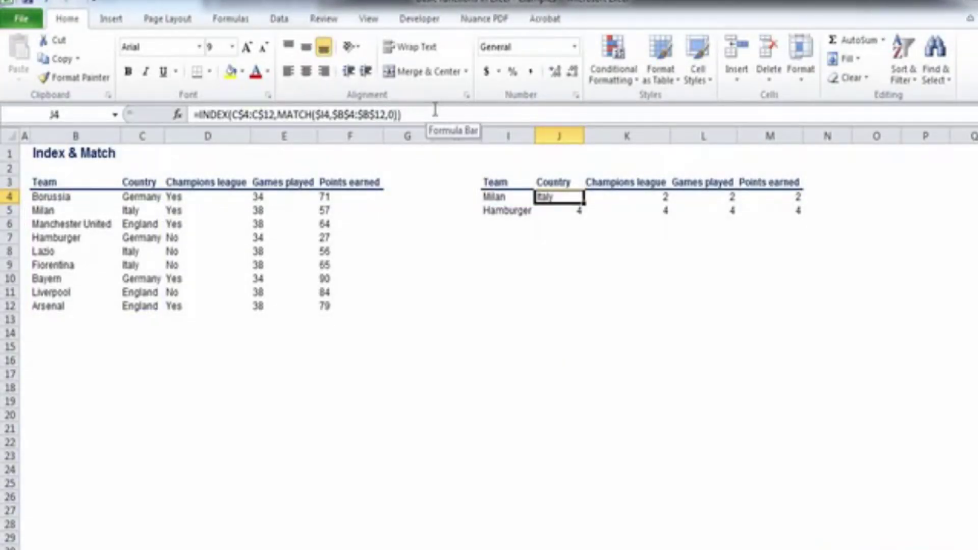
{"action": "key", "text": "ctrl+c"}
{"action": "key", "text": "Down"}
{"action": "key", "text": "ctrl+v"}
Step: Fill J4:J5 into K4:M5: Milan shows Yes, 38, 57 and Hamburger No, 34, 27
{"action": "key", "text": "shift+Up"}
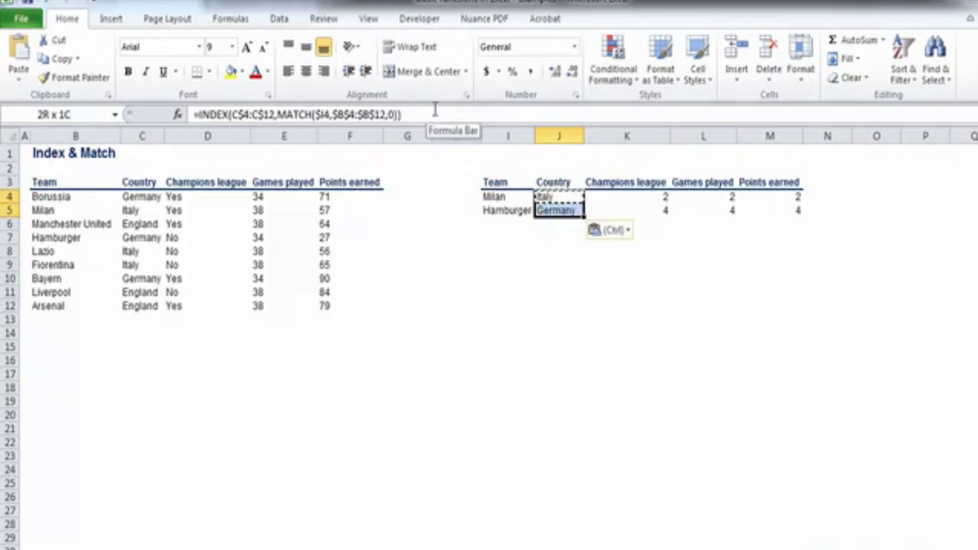
{"action": "key", "text": "ctrl+c"}
{"action": "key", "text": "Right"}
{"action": "key", "text": "shift+Down"}
{"action": "key", "text": "shift+Right"}
{"action": "key", "text": "shift+Right"}
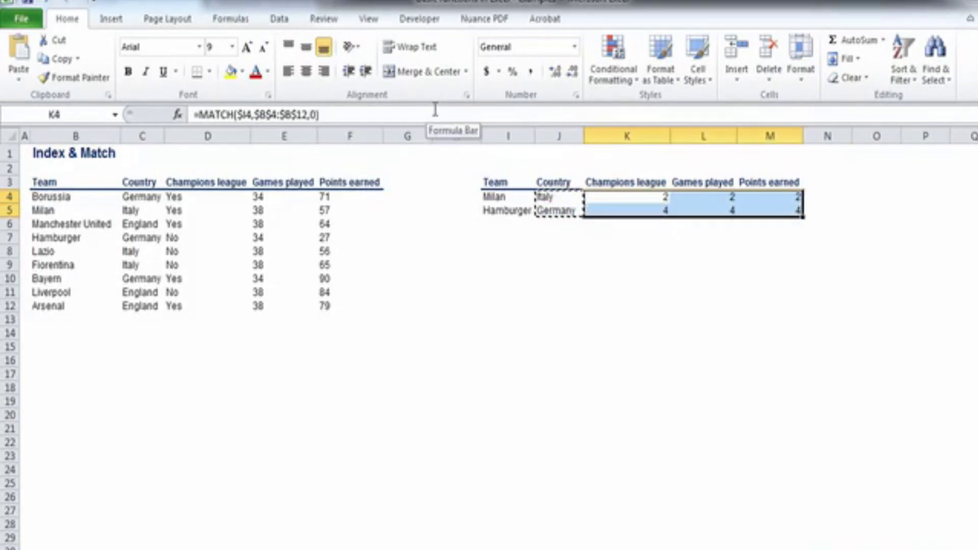
{"action": "key", "text": "ctrl+v"}
{"action": "key", "text": "Escape"}
{"action": "key", "text": "Left"}
{"action": "key", "text": "Down"}
{"action": "key", "text": "Down"}
{"action": "key", "text": "Down"}
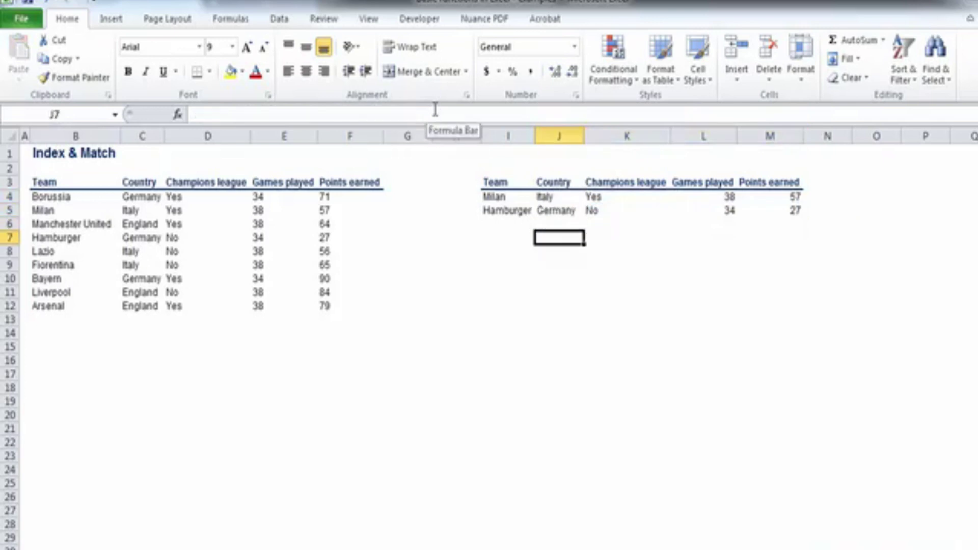
{"action": "key", "text": "Down"}
{"action": "key", "text": "Left"}
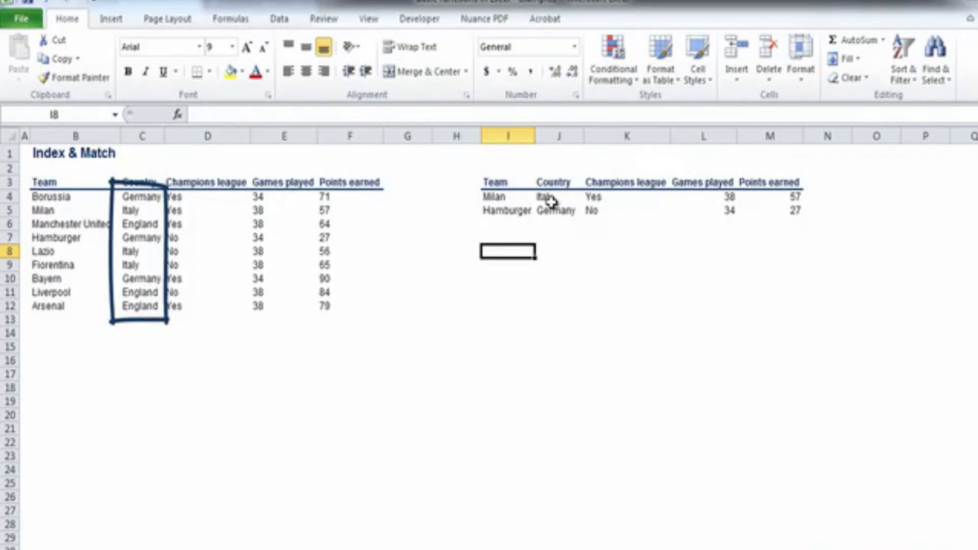
{"action": "left_click", "coordinate": [552, 199]}
{"action": "double_click", "coordinate": [551, 198]}
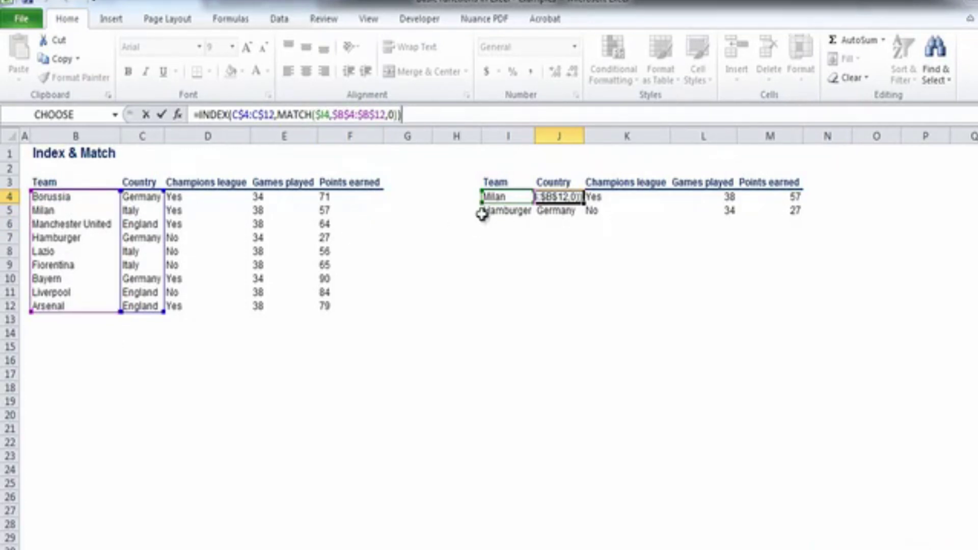
{"action": "key", "text": "ctrl+Return"}
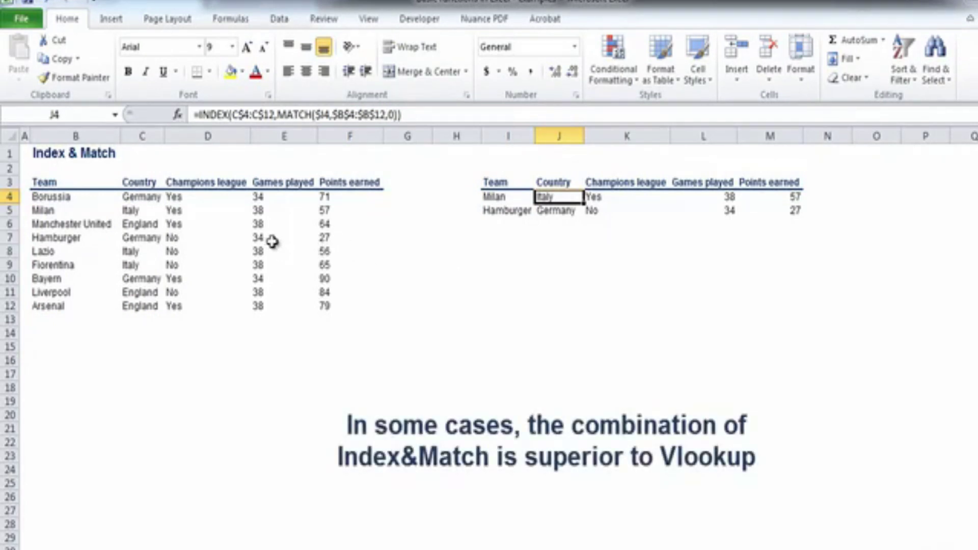
{"action": "left_click_drag", "start_coordinate": [81, 198], "coordinate": [69, 305]}
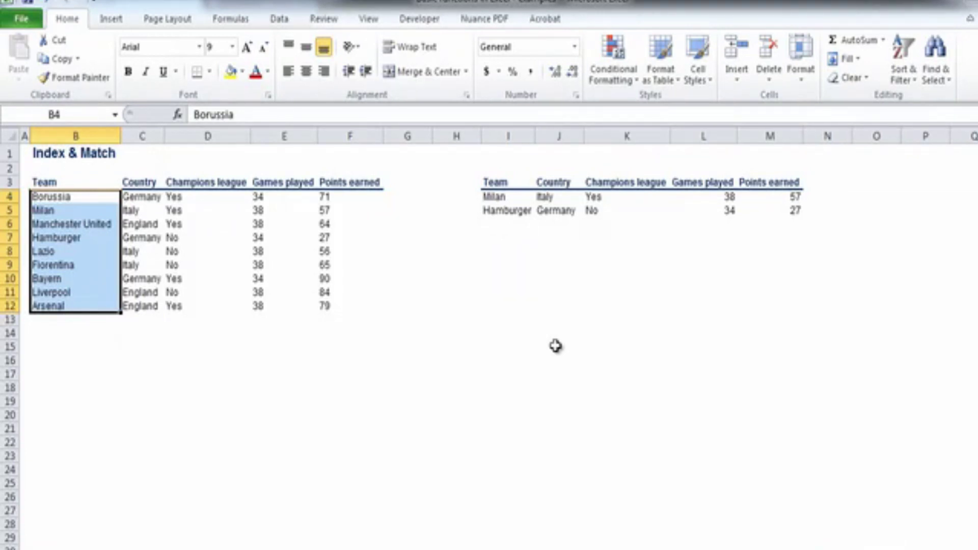
Step: Move team names B4:B12 to G4 and confirm the lookup results still work
{"action": "key", "text": "ctrl+c"}
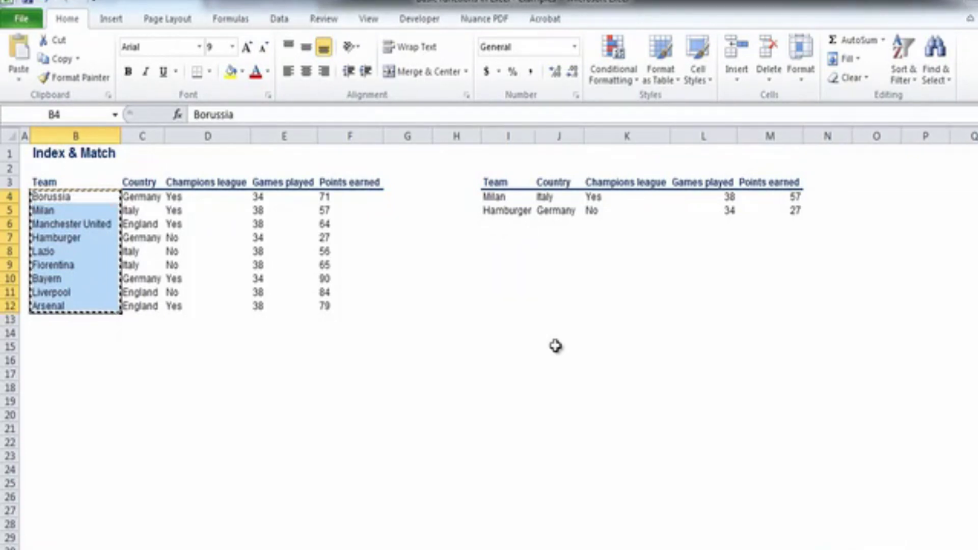
{"action": "left_click", "coordinate": [414, 203]}
{"action": "key", "text": "ctrl+v"}
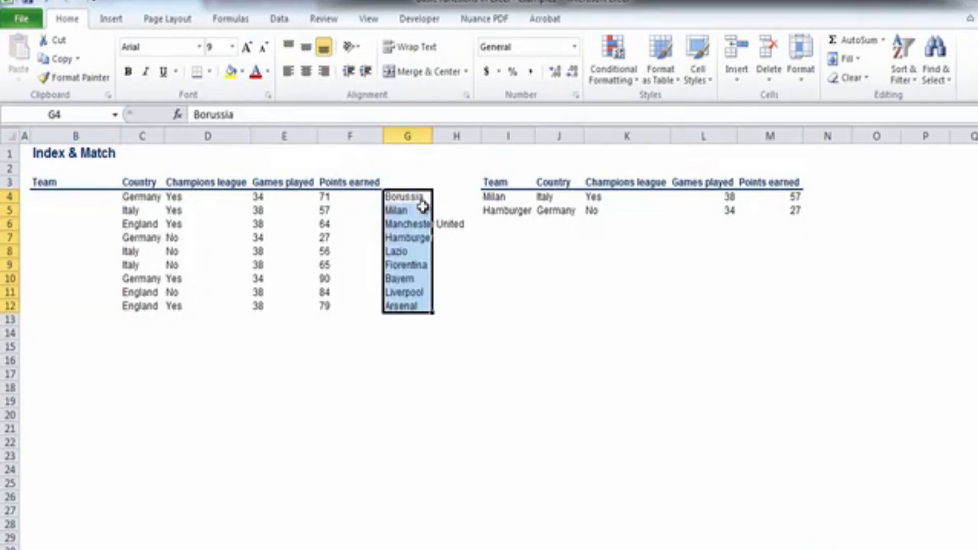
{"action": "left_click", "coordinate": [476, 251]}
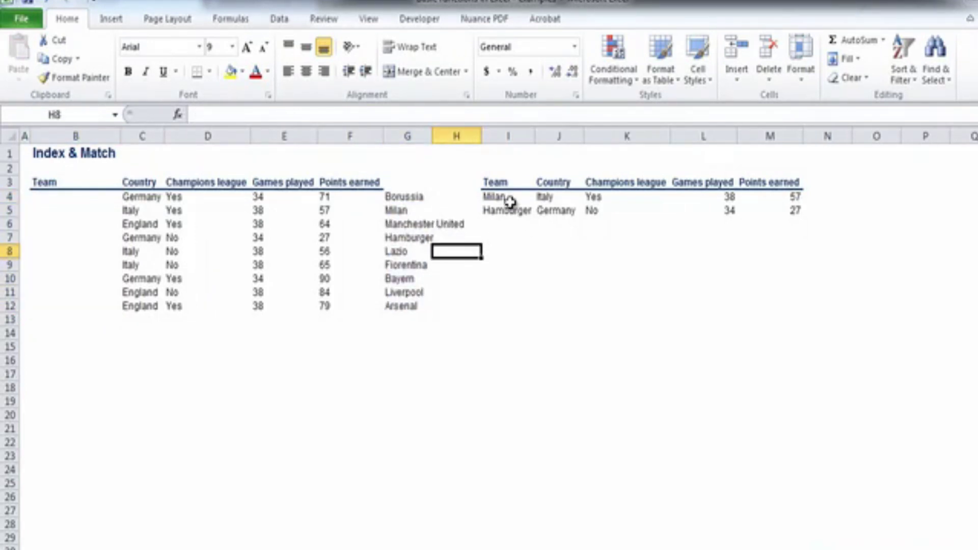
{"action": "left_click_drag", "start_coordinate": [504, 200], "coordinate": [786, 221]}
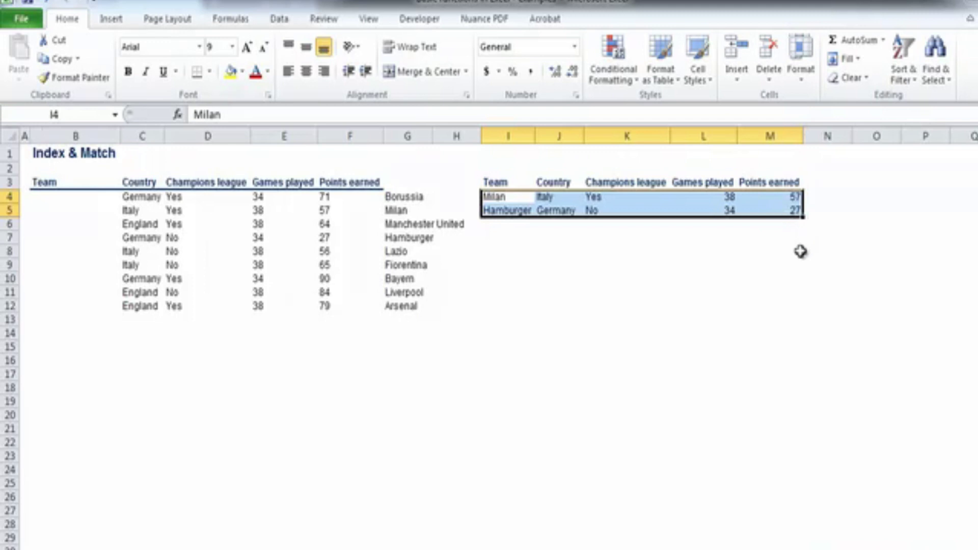
{"action": "left_click", "coordinate": [578, 347]}
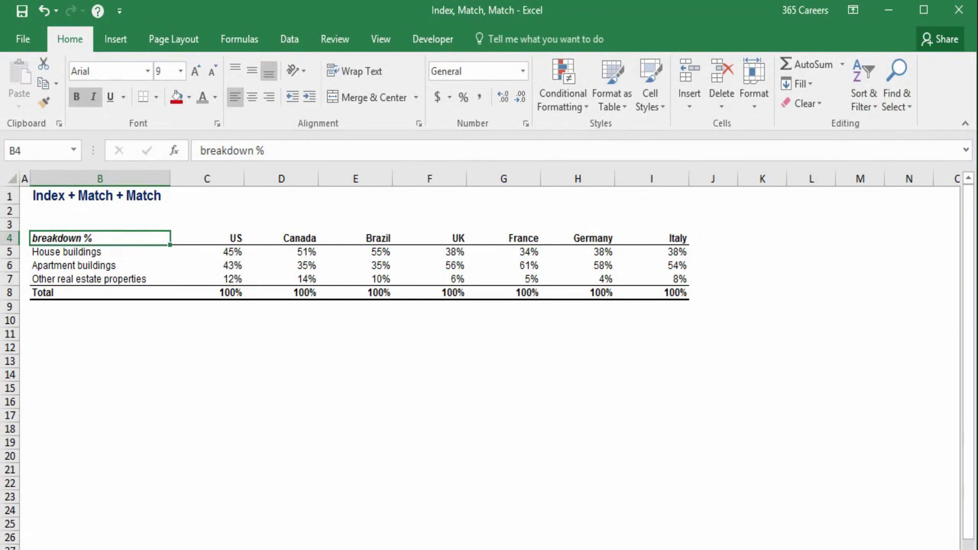
Step: Select the breakdown table and locate Brazil's apartment buildings share (35%)
{"action": "key", "text": "Down"}
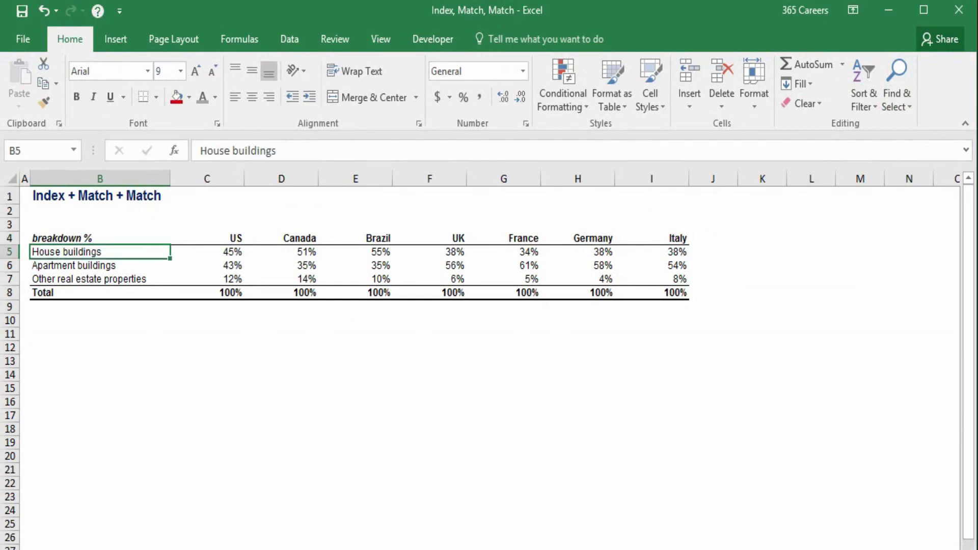
{"action": "key", "text": "shift+Down"}
{"action": "key", "text": "shift+Down"}
{"action": "key", "text": "ctrl+shift+Right"}
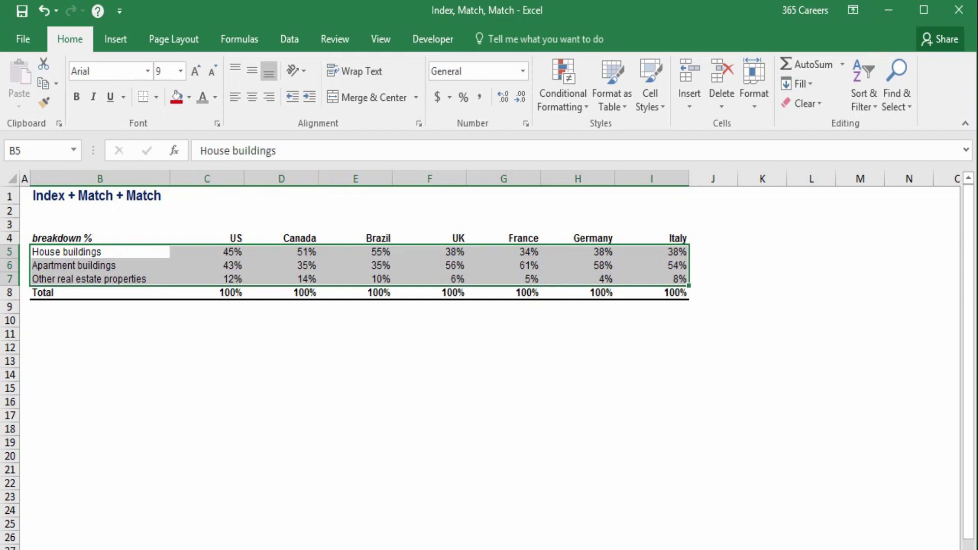
{"action": "key", "text": "Return"}
{"action": "key", "text": "Tab"}
{"action": "key", "text": "Tab"}
{"action": "key", "text": "Tab"}
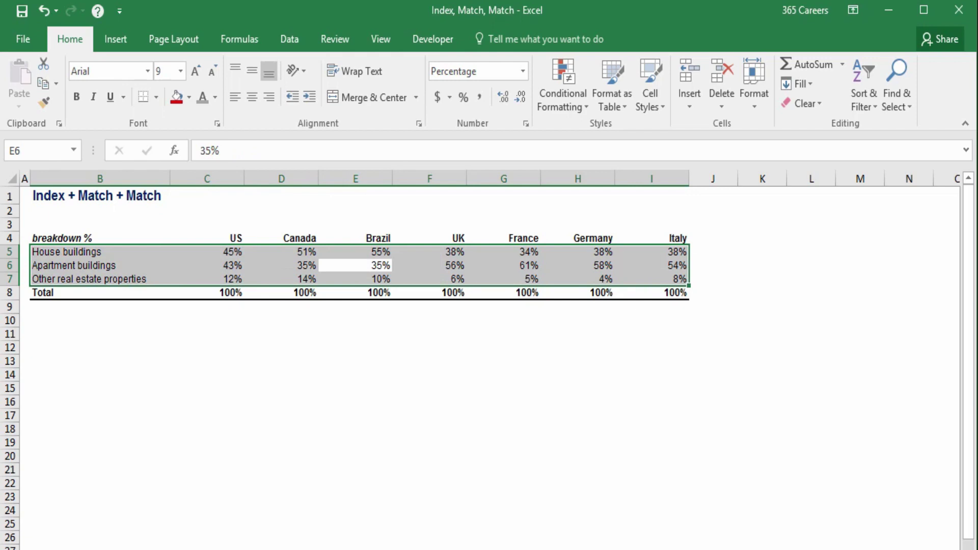
Step: Enter the question 'Apartment buildings in Brazil?' in cell B13
{"action": "key", "text": "Left"}
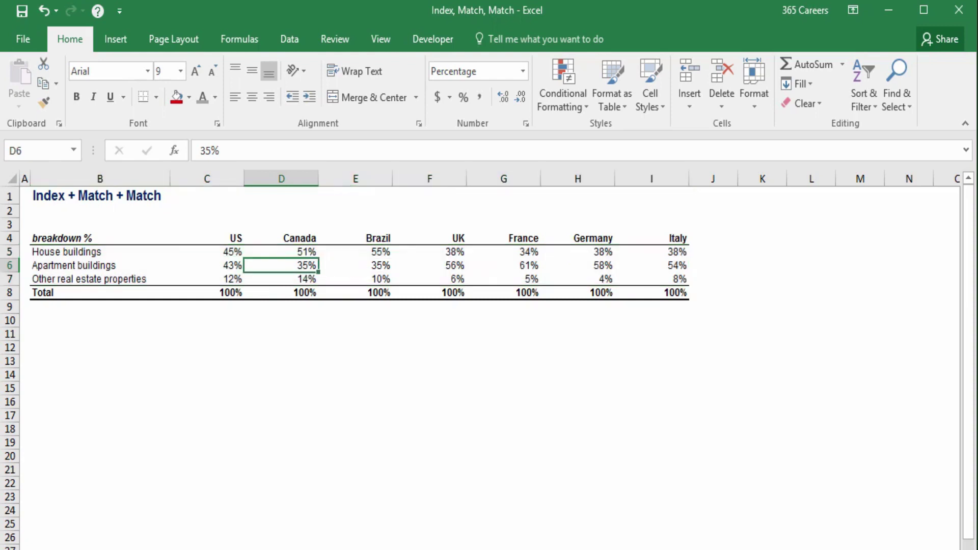
{"action": "key", "text": "Left"}
{"action": "key", "text": "Left"}
{"action": "left_click", "coordinate": [45, 279]}
{"action": "key", "text": "Down"}
{"action": "key", "text": "Down"}
{"action": "key", "text": "Down"}
{"action": "key", "text": "Down"}
{"action": "key", "text": "Down"}
{"action": "key", "text": "Down"}
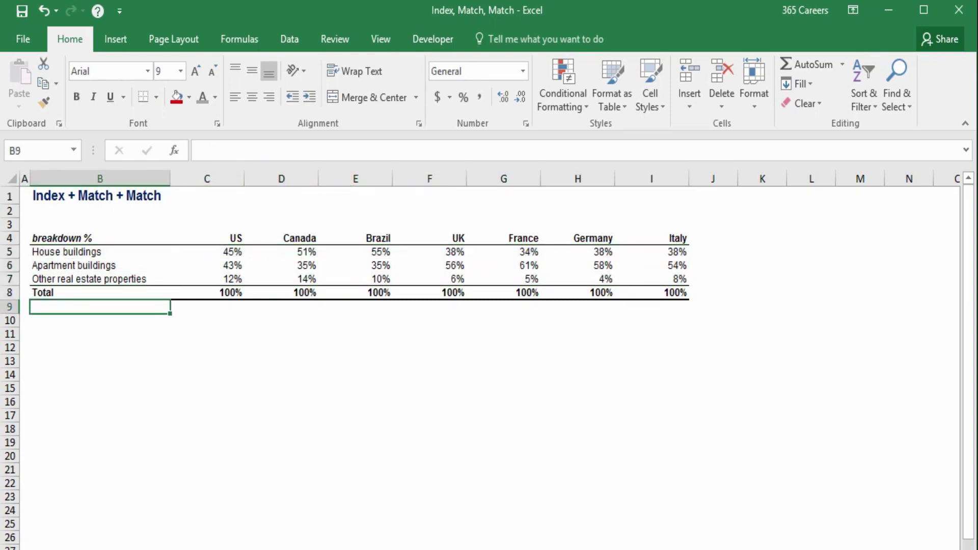
{"action": "type", "text": "Apar"}
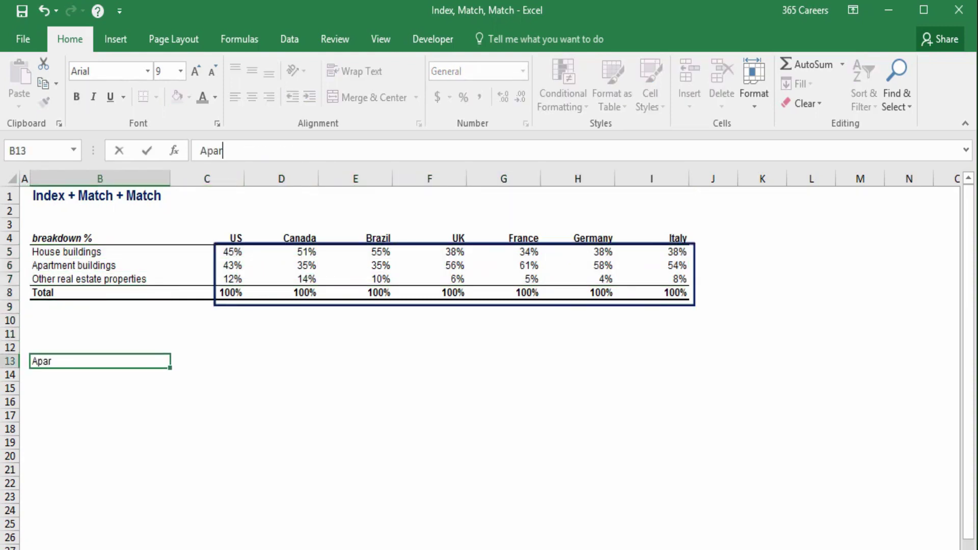
{"action": "type", "text": "tment bu"}
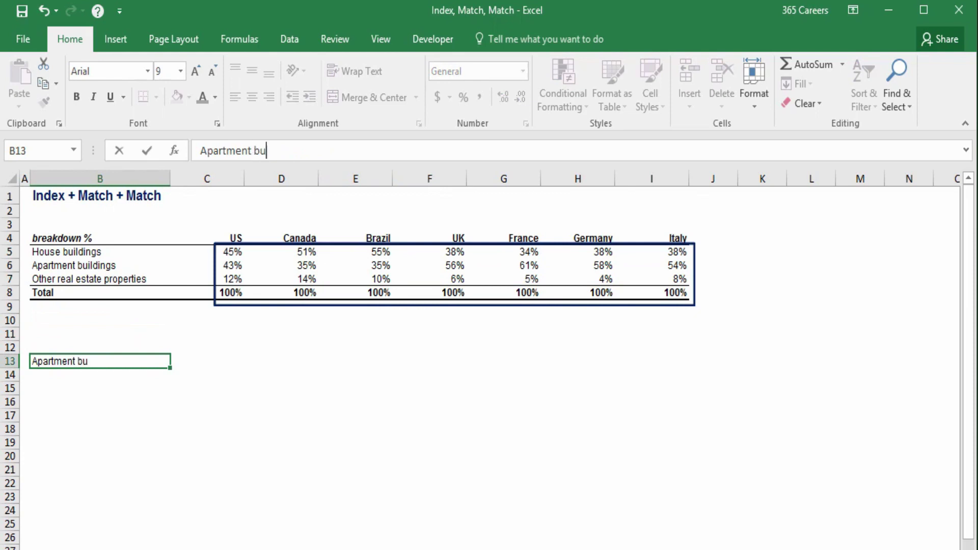
{"action": "type", "text": "ildings in Brazil?"}
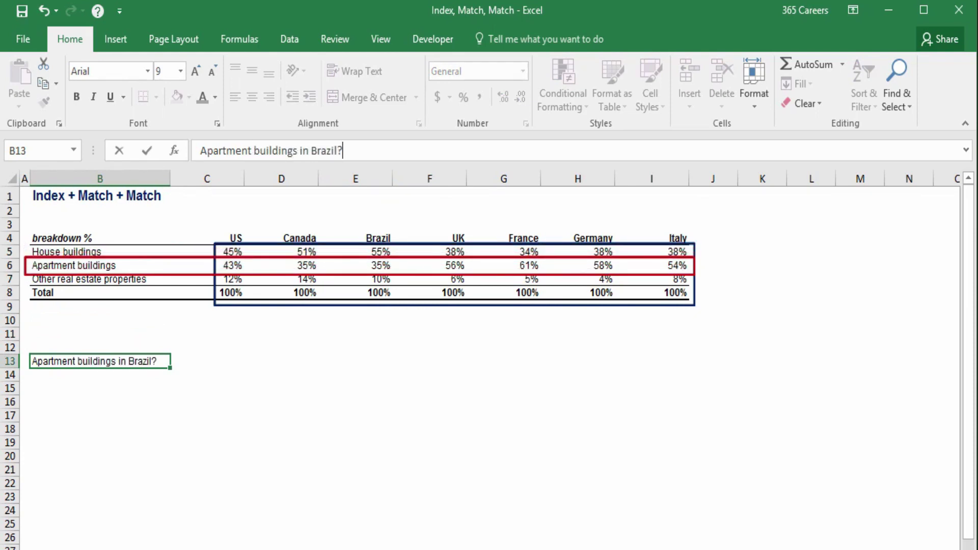
{"action": "key", "text": "Tab"}
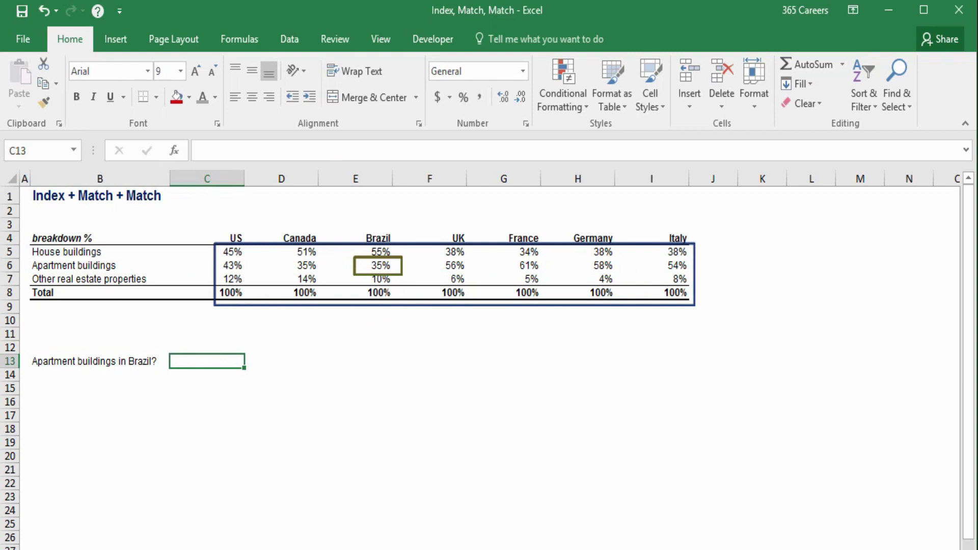
Step: In C13, start =INDEX over the locked range $C$5:$I$8 followed by MATCH(
{"action": "type", "text": "=ind"}
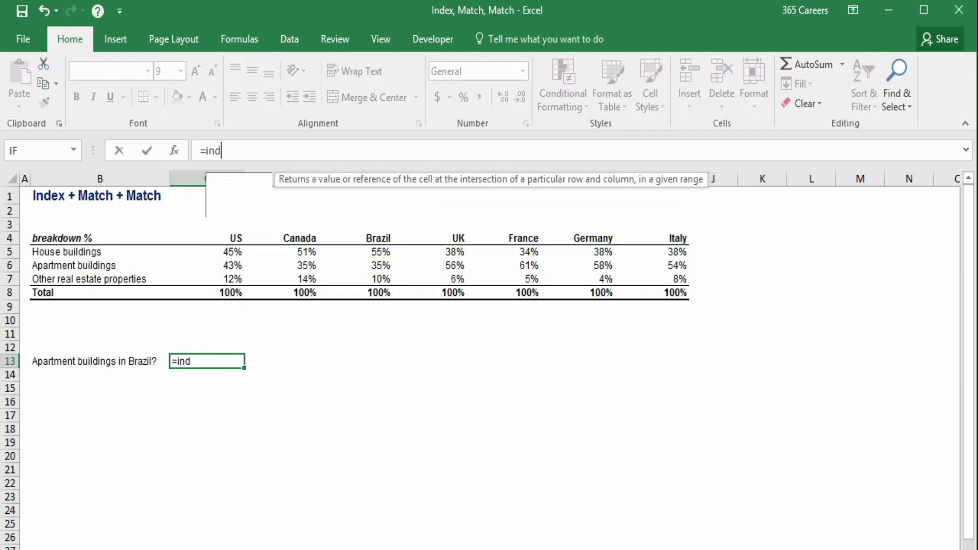
{"action": "key", "text": "Tab"}
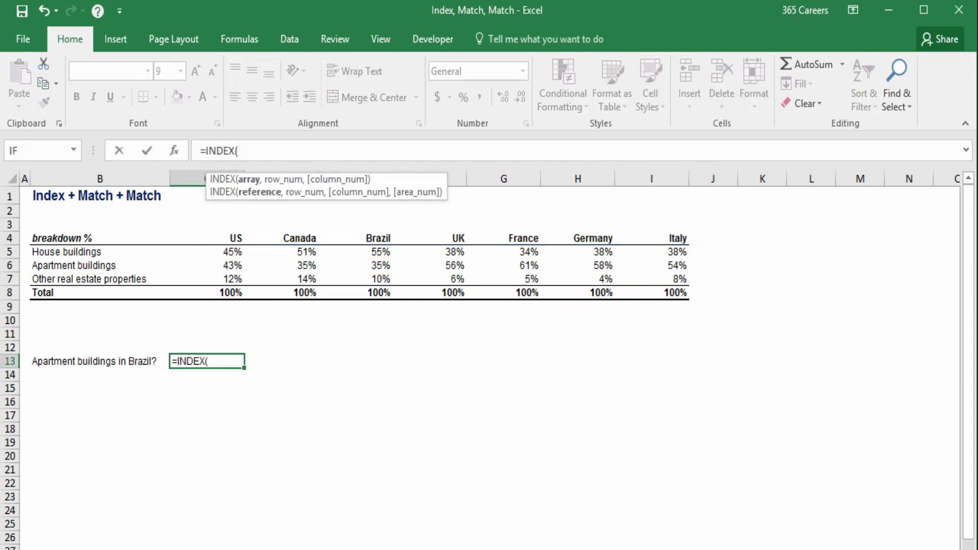
{"action": "left_click", "coordinate": [207, 292]}
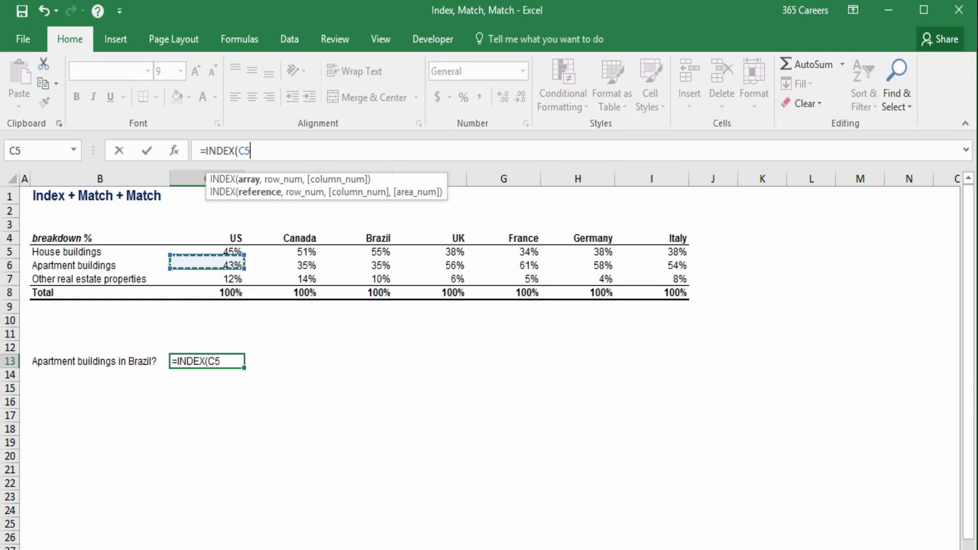
{"action": "left_click_drag", "start_coordinate": [227, 252], "coordinate": [685, 296]}
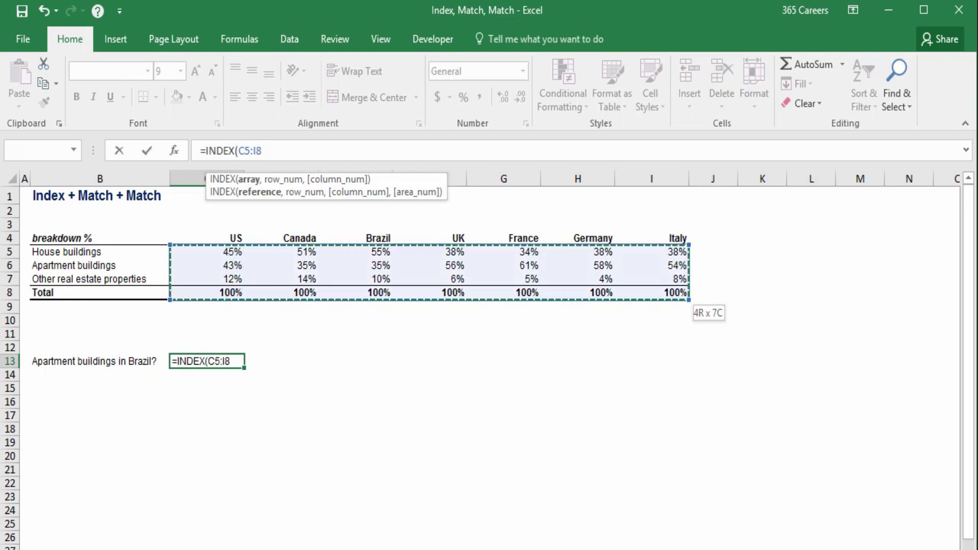
{"action": "key", "text": "F4"}
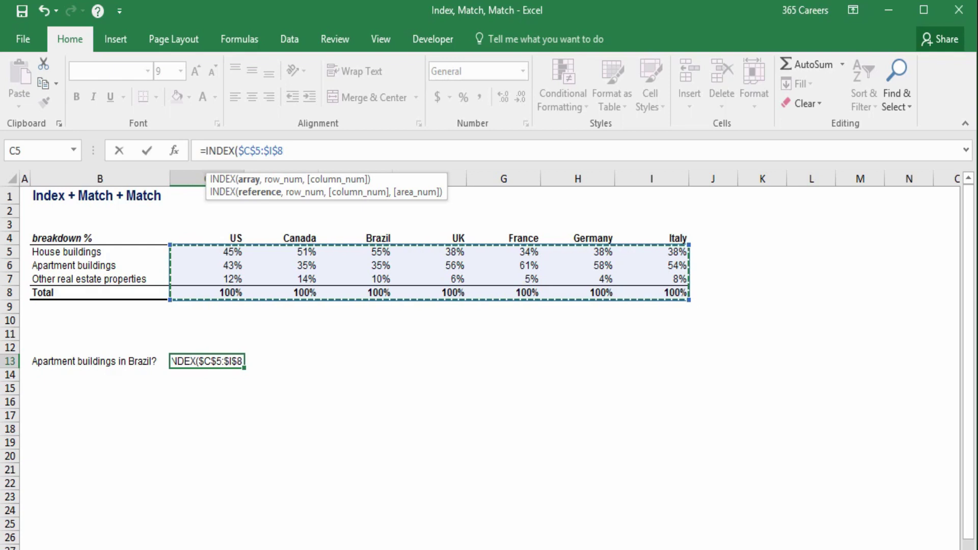
{"action": "type", "text": ", match"}
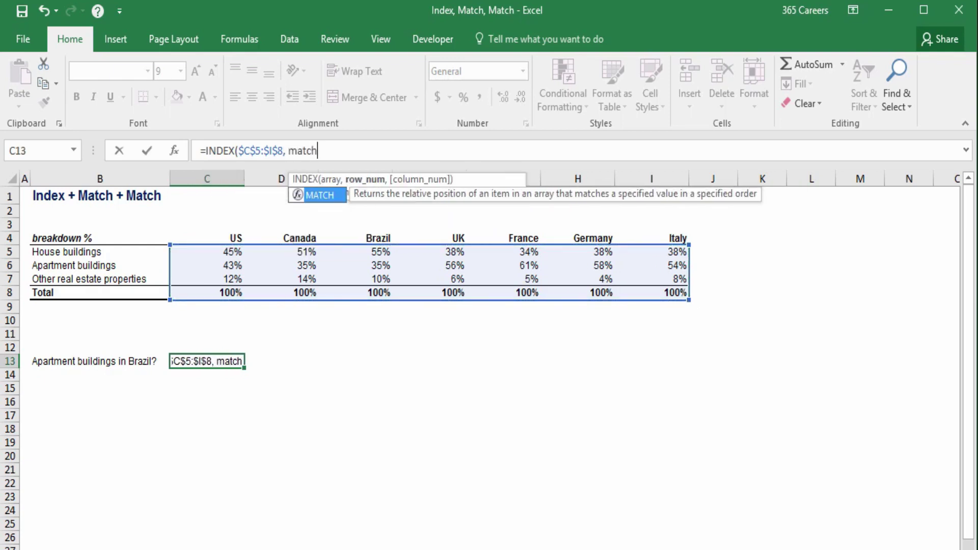
{"action": "key", "text": "Tab"}
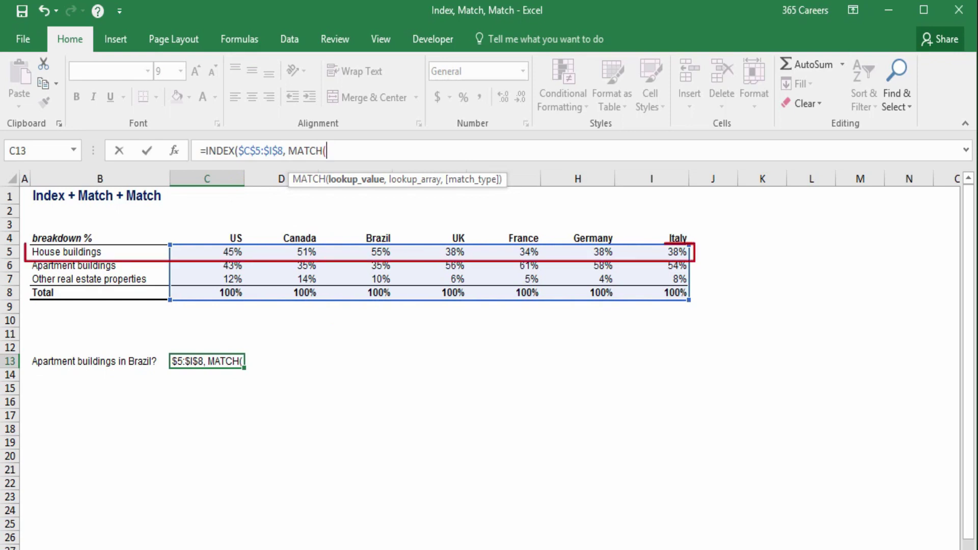
Step: Complete the row lookup as MATCH("Apartment buildings", $B$5:$B$8, 0)
{"action": "type", "text": "\"Apar"}
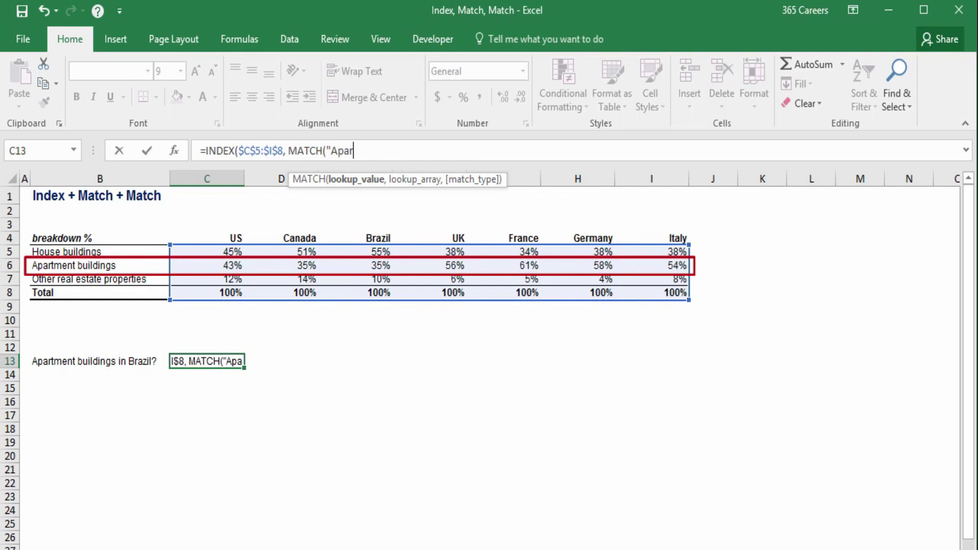
{"action": "type", "text": "tment bui"}
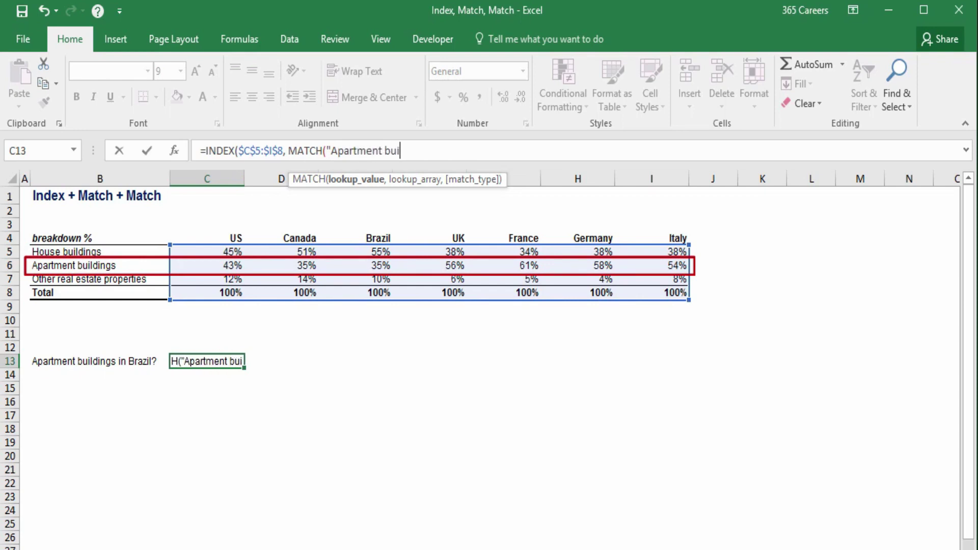
{"action": "type", "text": "ldings\","}
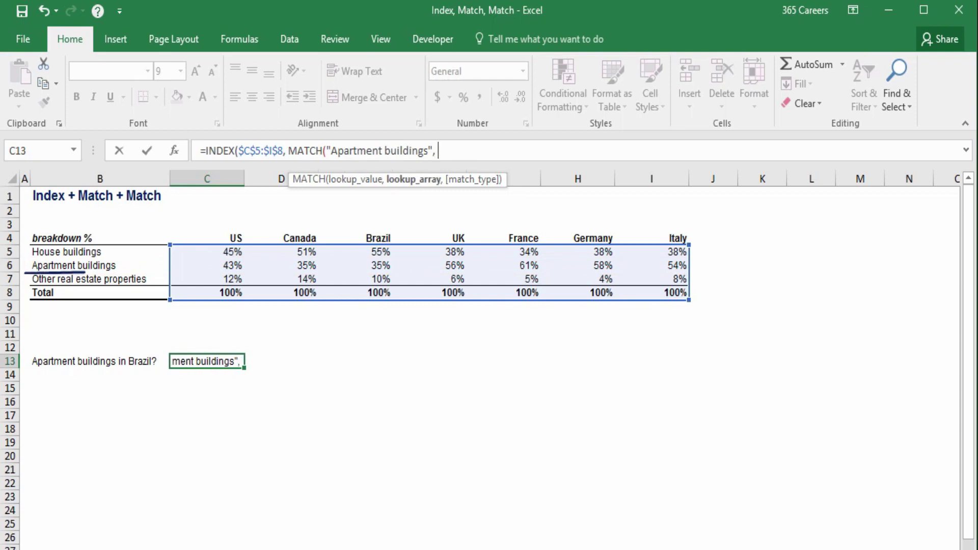
{"action": "key", "text": "Up"}
{"action": "key", "text": "Up"}
{"action": "key", "text": "Up"}
{"action": "key", "text": "Up"}
{"action": "key", "text": "Up"}
{"action": "key", "text": "Left"}
{"action": "key", "text": "shift+Up"}
{"action": "key", "text": "shift+Up"}
{"action": "key", "text": "shift+Up"}
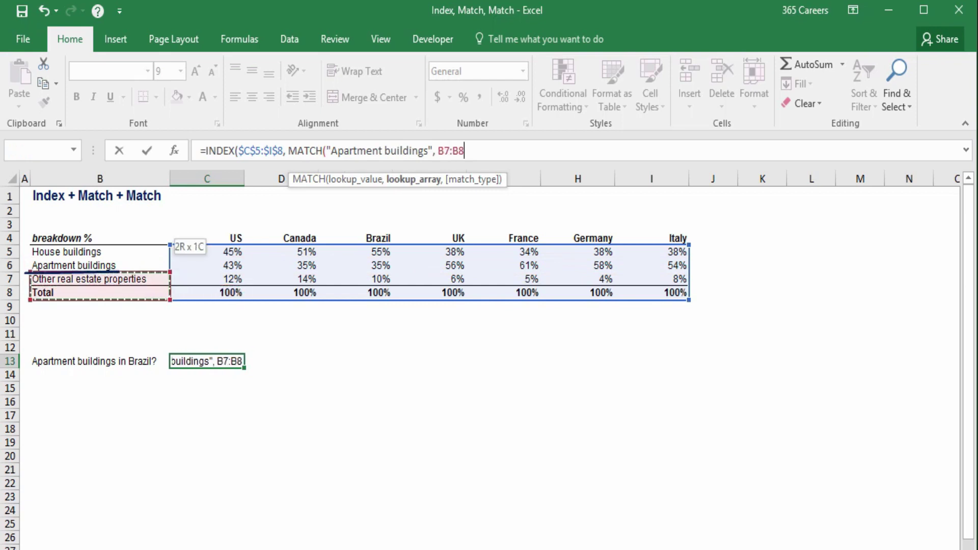
{"action": "key", "text": "F4"}
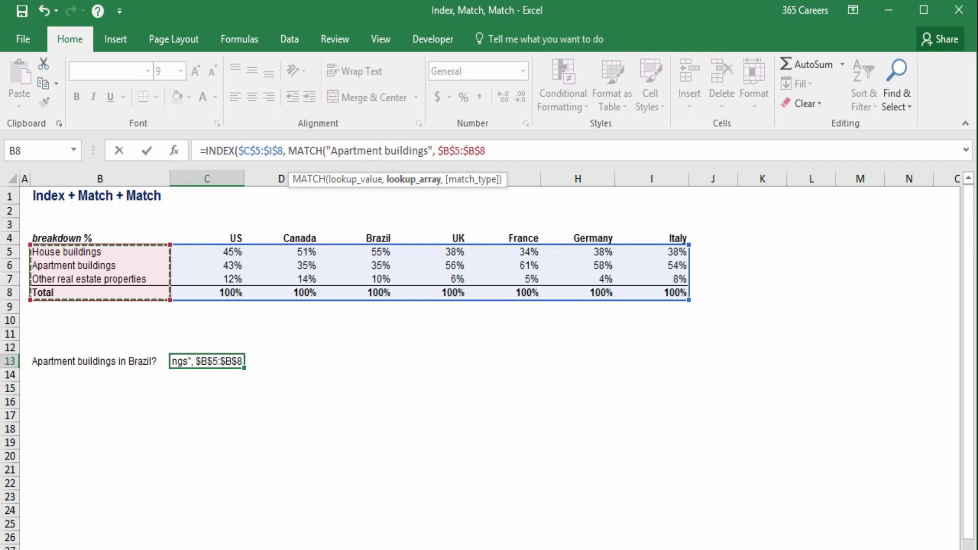
{"action": "type", "text": ", 0"}
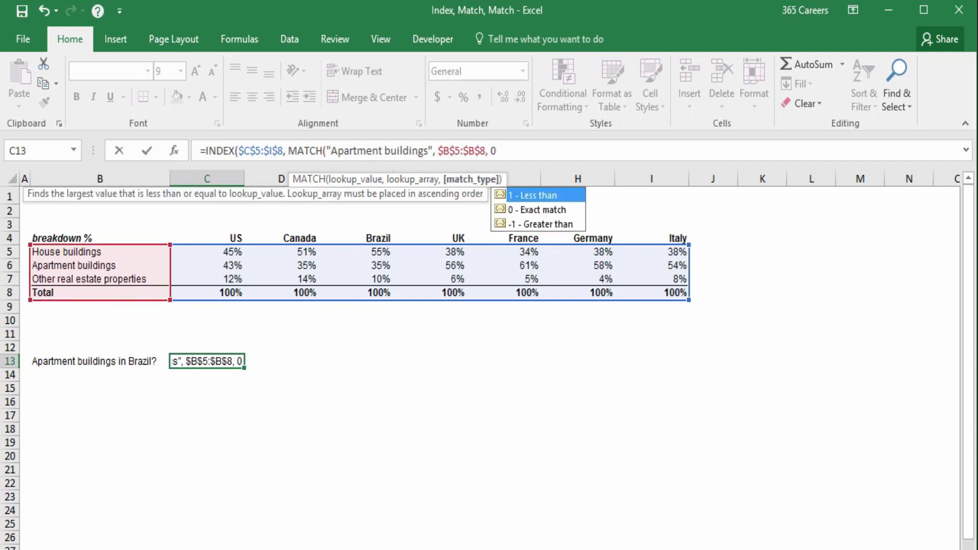
{"action": "type", "text": ")"}
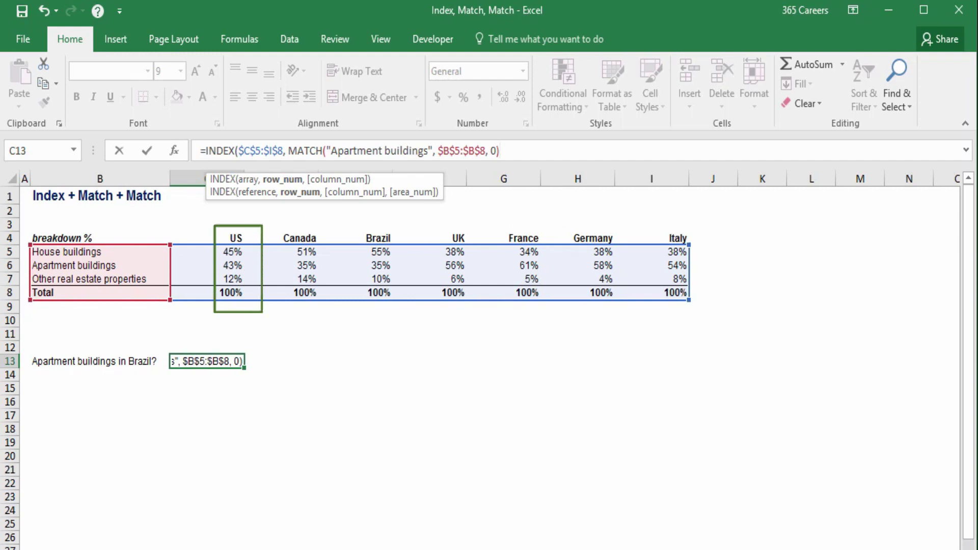
Step: Add the column lookup MATCH("Brazil", $C$4:$I$4, 0) and commit, returning 0.35
{"action": "type", "text": ", mat"}
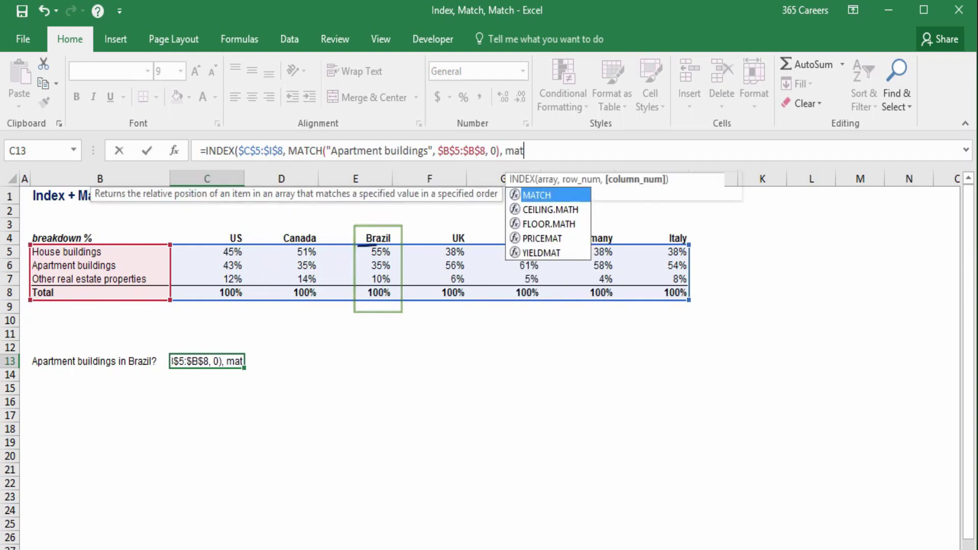
{"action": "key", "text": "Tab"}
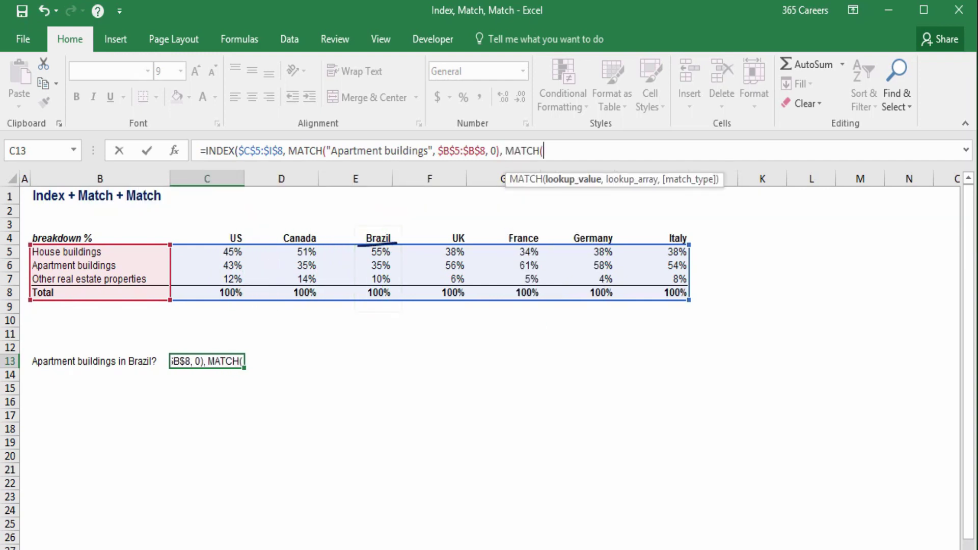
{"action": "type", "text": "\"Brazil"}
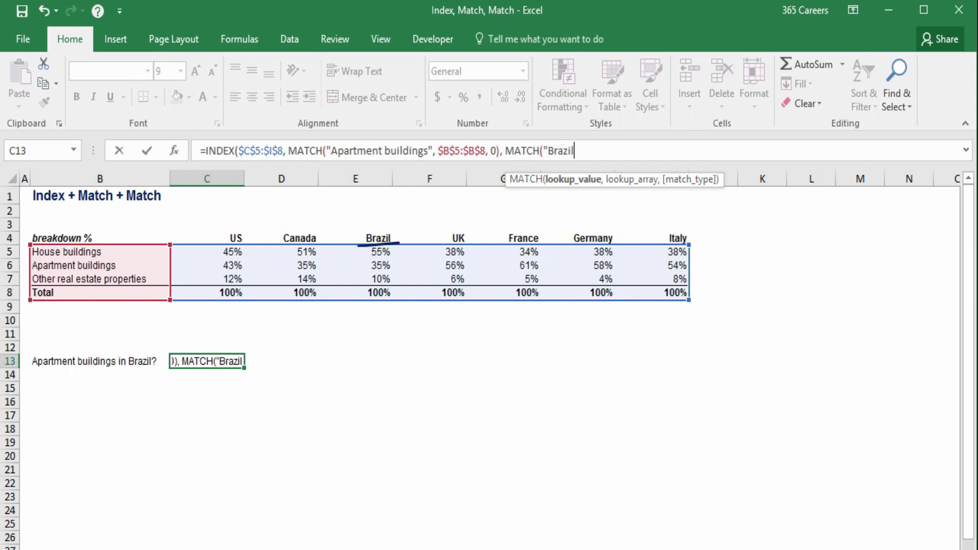
{"action": "type", "text": "\","}
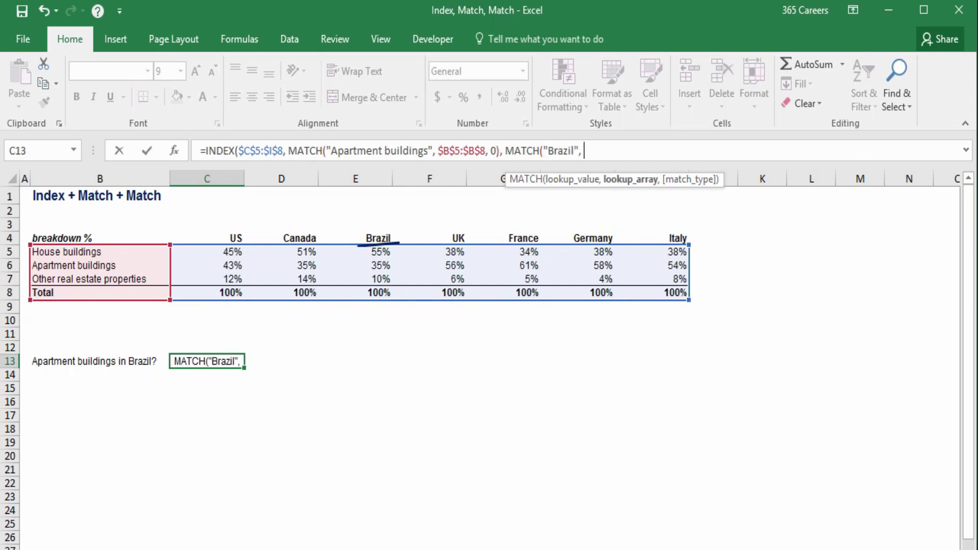
{"action": "left_click", "coordinate": [206, 293]}
{"action": "left_click_drag", "start_coordinate": [207, 238], "coordinate": [673, 237]}
{"action": "key", "text": "F4"}
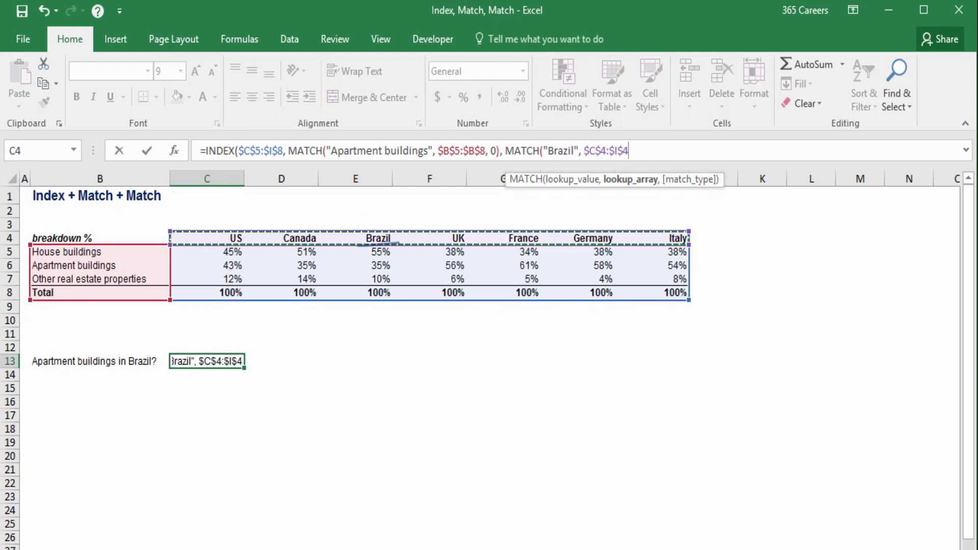
{"action": "type", "text": ",0))"}
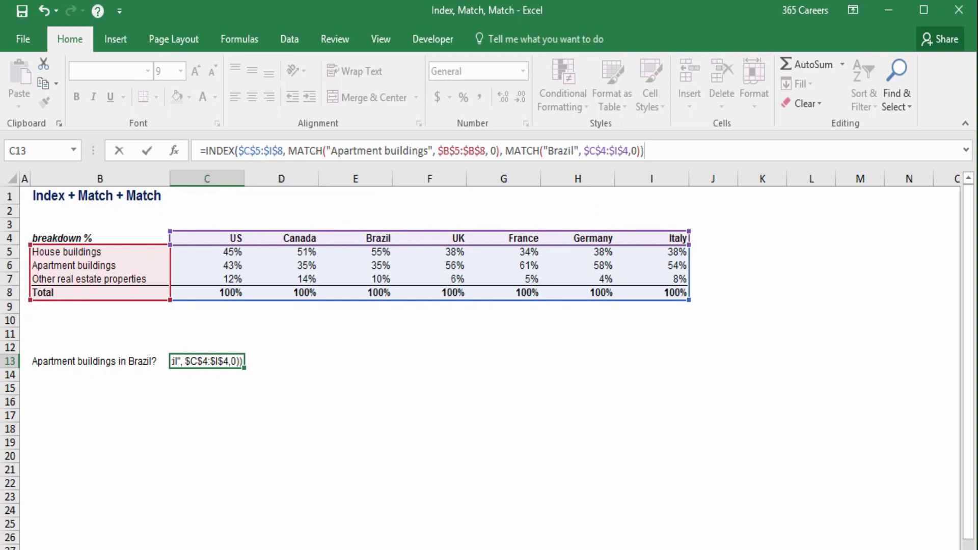
{"action": "left_click", "coordinate": [100, 375]}
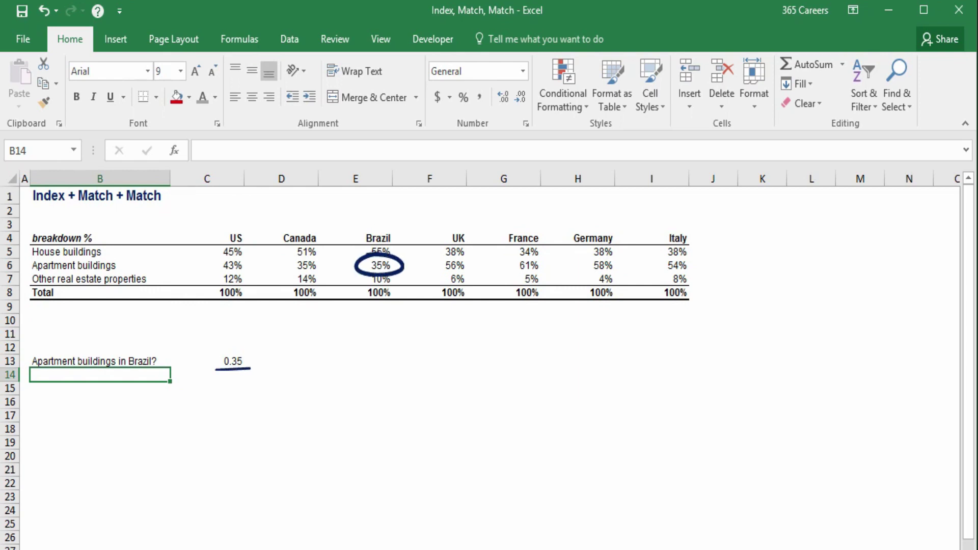
Step: Enter row labels 'House buildings' in B17 and 'Other real estate properties' in B18
{"action": "key", "text": "Down"}
{"action": "key", "text": "Down"}
{"action": "key", "text": "Down"}
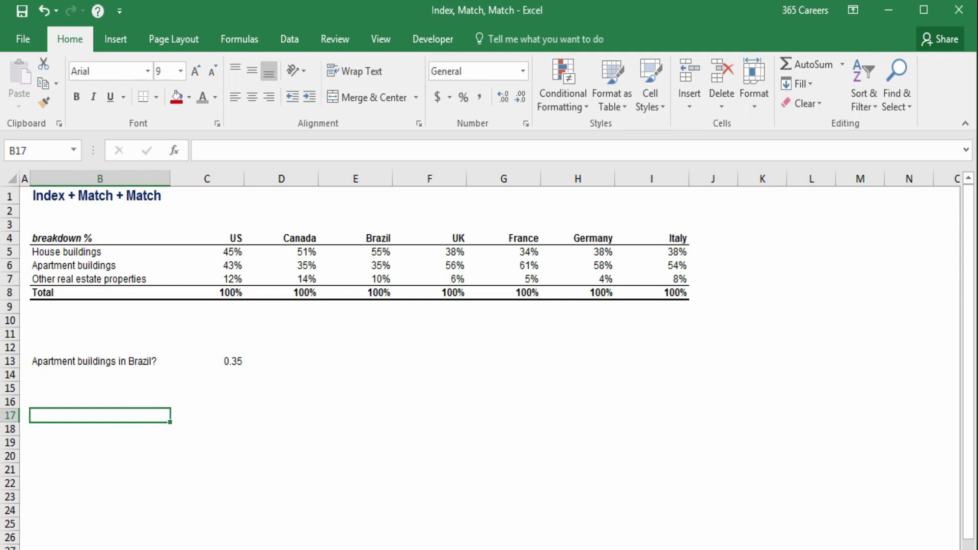
{"action": "type", "text": "House"}
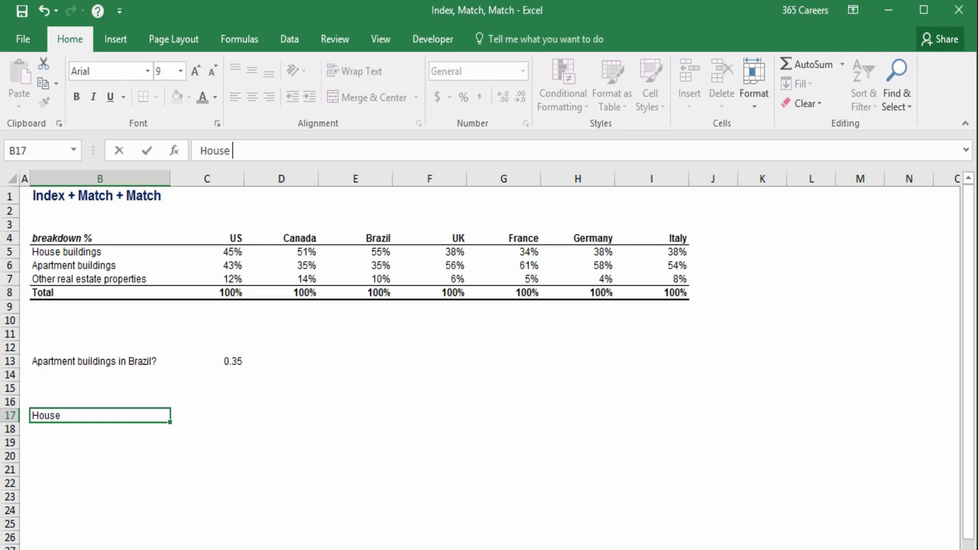
{"action": "type", "text": "buildings"}
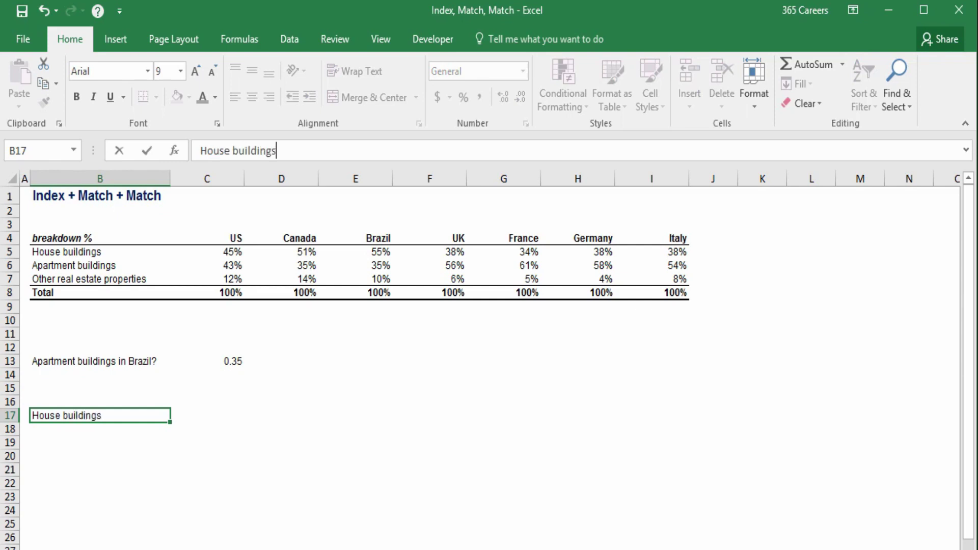
{"action": "key", "text": "Return"}
{"action": "type", "text": "Other real "}
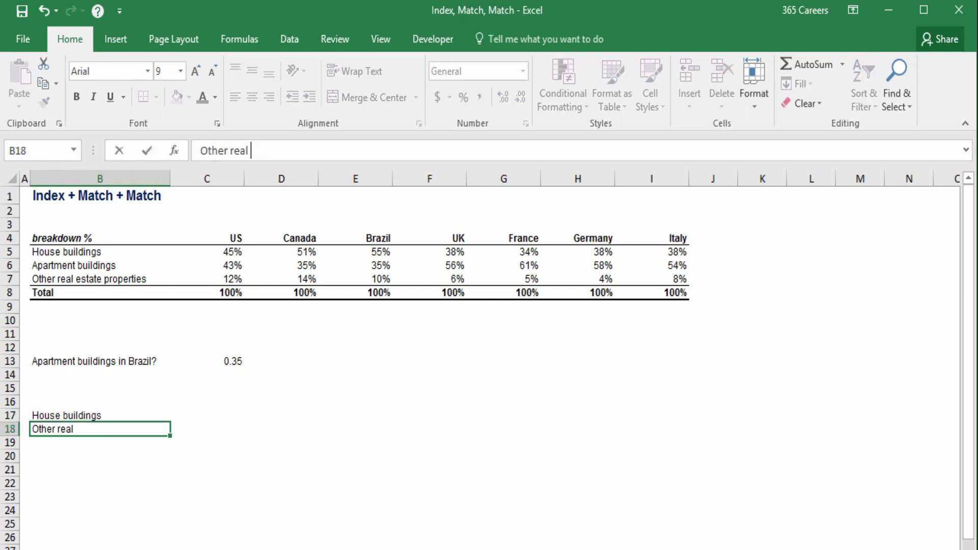
{"action": "type", "text": "estate properti"}
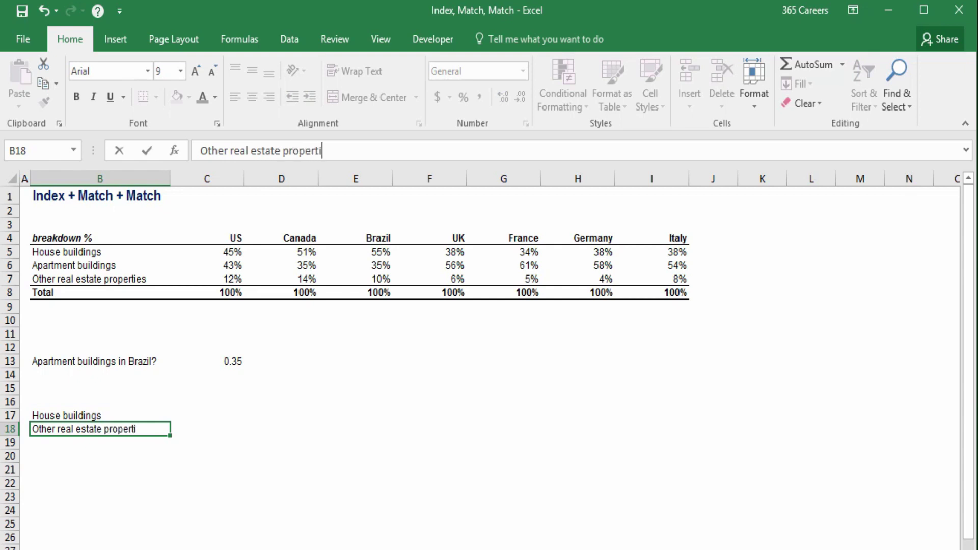
{"action": "type", "text": "es"}
{"action": "key", "text": "Tab"}
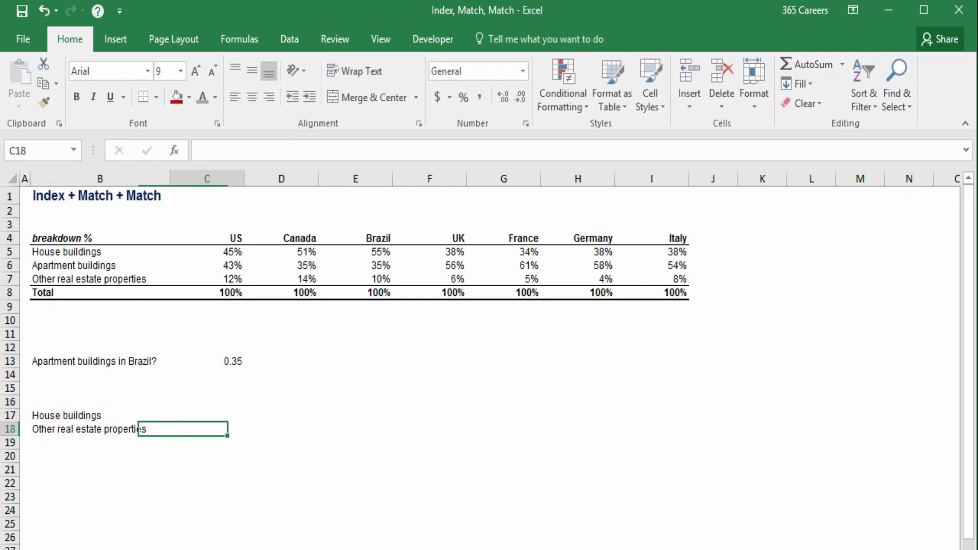
Step: Enter column headers Germany in C16 and Brazil in D16
{"action": "left_click", "coordinate": [199, 402]}
{"action": "type", "text": "Gera"}
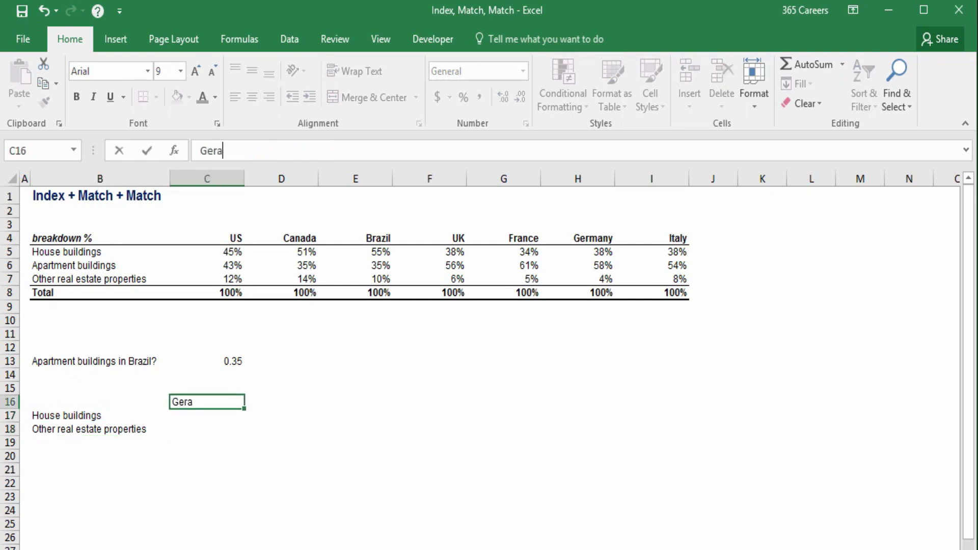
{"action": "key", "text": "BackSpace"}
{"action": "type", "text": "many"}
{"action": "key", "text": "Tab"}
{"action": "type", "text": "B"}
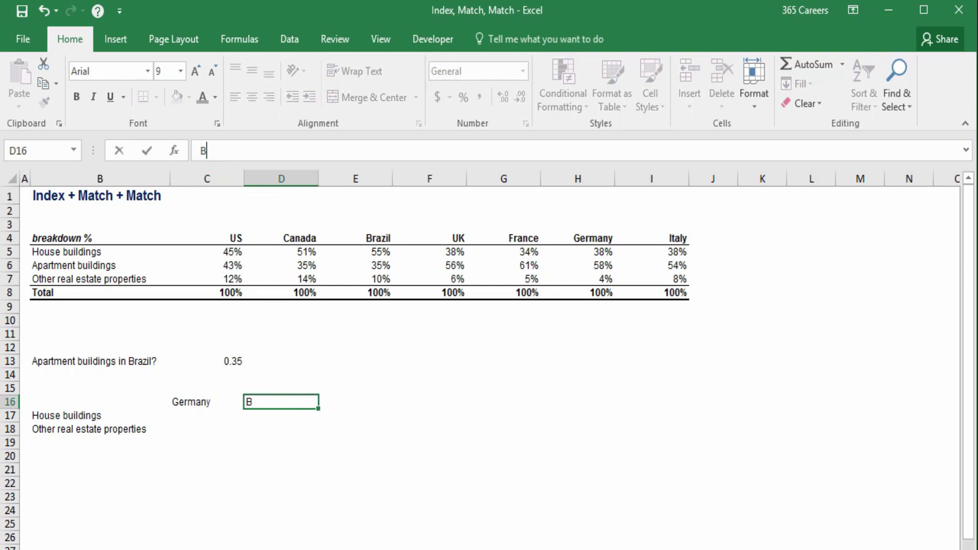
{"action": "type", "text": "razil"}
{"action": "key", "text": "Return"}
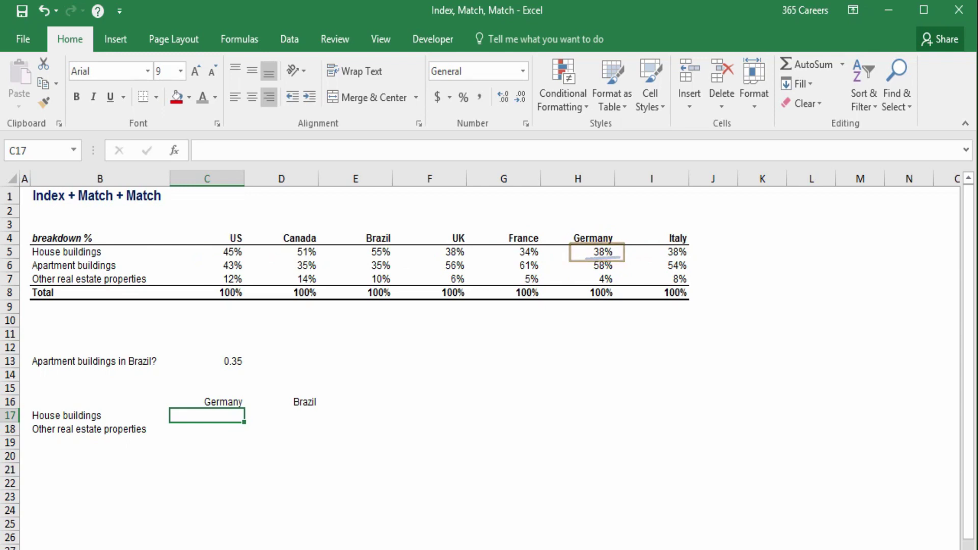
Step: Copy the INDEX-MATCH formula from C13 into C17
{"action": "left_click", "coordinate": [207, 361]}
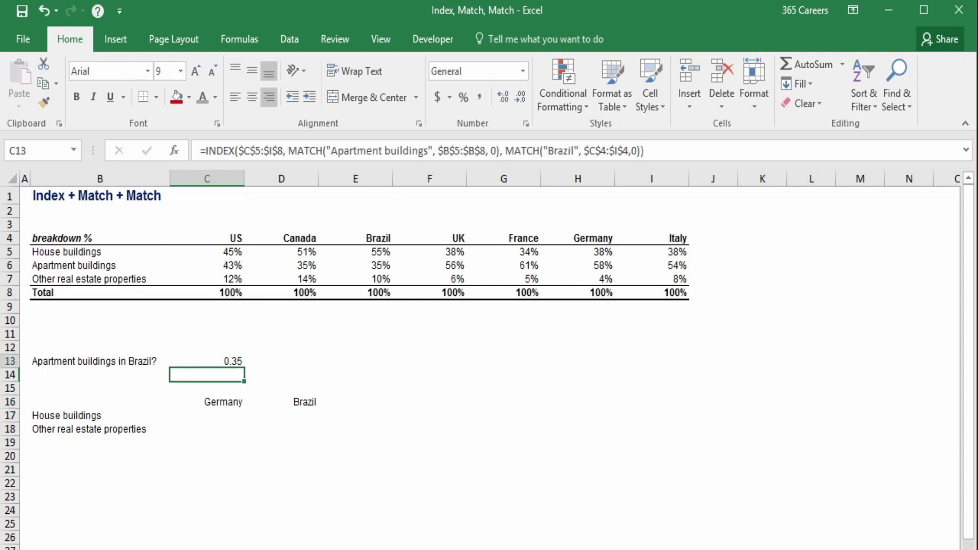
{"action": "key", "text": "ctrl+c"}
{"action": "left_click", "coordinate": [207, 402]}
{"action": "left_click", "coordinate": [207, 415]}
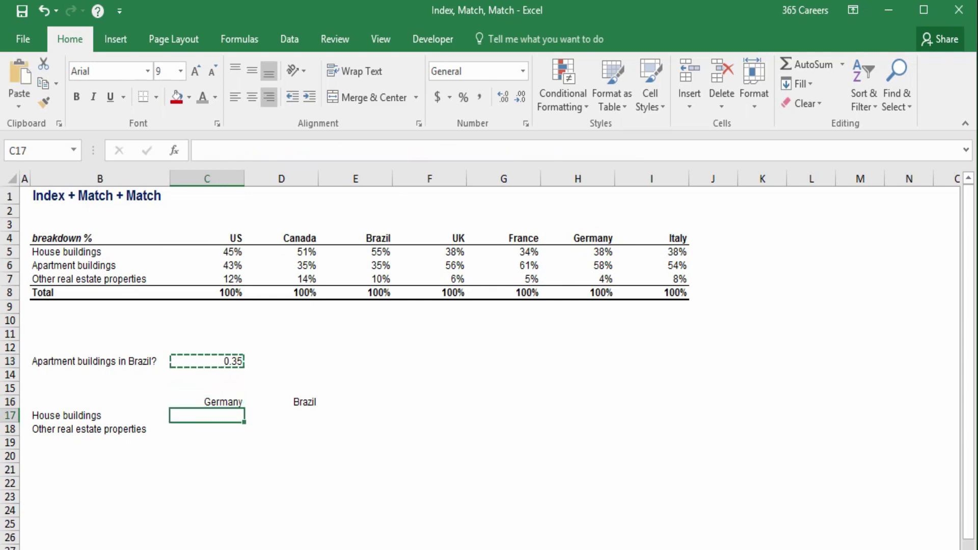
{"action": "key", "text": "ctrl+v"}
{"action": "key", "text": "Escape"}
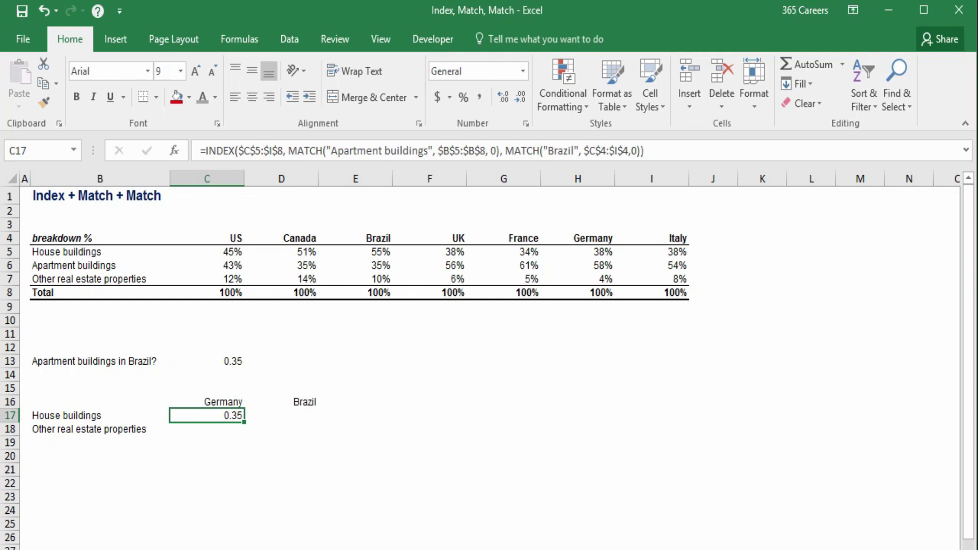
Step: Replace the hard-coded "Apartment buildings" in C17's formula with the mixed reference $B17
{"action": "key", "text": "F2"}
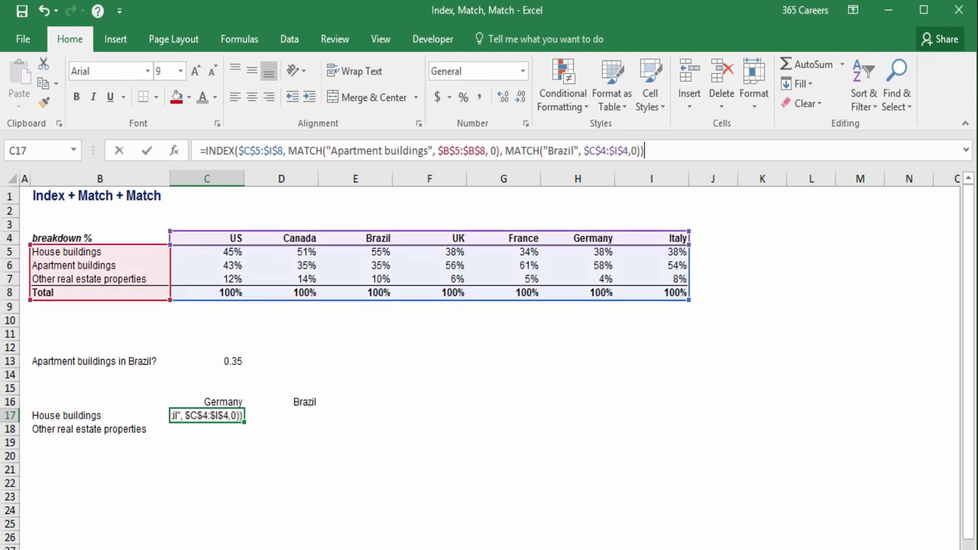
{"action": "key", "text": "Left"}
{"action": "key", "text": "Left"}
{"action": "key", "text": "Left"}
{"action": "key", "text": "Left"}
{"action": "key", "text": "Left"}
{"action": "key", "text": "Left"}
{"action": "key", "text": "Left"}
{"action": "key", "text": "Left"}
{"action": "key", "text": "Left"}
{"action": "key", "text": "Left"}
{"action": "key", "text": "Left"}
{"action": "key", "text": "Left"}
{"action": "key", "text": "Left"}
{"action": "key", "text": "Left"}
{"action": "key", "text": "Left"}
{"action": "key", "text": "Left"}
{"action": "key", "text": "Left"}
{"action": "key", "text": "Left"}
{"action": "key", "text": "Left"}
{"action": "key", "text": "Left"}
{"action": "key", "text": "Left"}
{"action": "key", "text": "Left"}
{"action": "key", "text": "Left"}
{"action": "key", "text": "Left"}
{"action": "key", "text": "Left"}
{"action": "key", "text": "Left"}
{"action": "key", "text": "Left"}
{"action": "key", "text": "Left"}
{"action": "key", "text": "Left"}
{"action": "key", "text": "Left"}
{"action": "key", "text": "Left"}
{"action": "key", "text": "Left"}
{"action": "key", "text": "Left"}
{"action": "key", "text": "Left"}
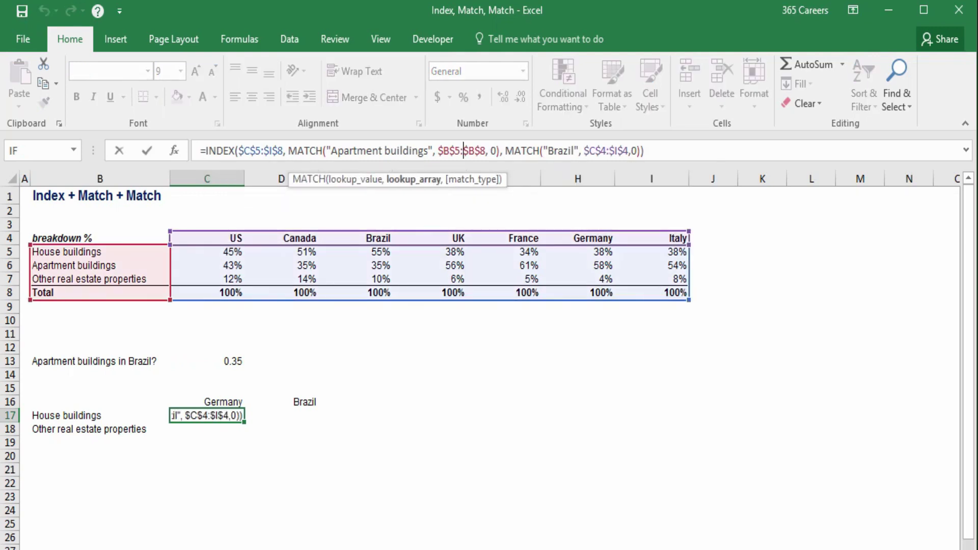
{"action": "key", "text": "shift+Left"}
{"action": "key", "text": "shift+Left"}
{"action": "key", "text": "shift+Left"}
{"action": "key", "text": "shift+Left"}
{"action": "key", "text": "shift+Left"}
{"action": "key", "text": "shift+Left"}
{"action": "key", "text": "shift+Left"}
{"action": "key", "text": "shift+Left"}
{"action": "key", "text": "shift+Left"}
{"action": "key", "text": "shift+Left"}
{"action": "key", "text": "shift+Left"}
{"action": "key", "text": "shift+Left"}
{"action": "key", "text": "shift+Left"}
{"action": "key", "text": "shift+Left"}
{"action": "key", "text": "shift+Left"}
{"action": "key", "text": "shift+Left"}
{"action": "key", "text": "shift+Left"}
{"action": "key", "text": "shift+Left"}
{"action": "key", "text": "shift+Left"}
{"action": "key", "text": "shift+Left"}
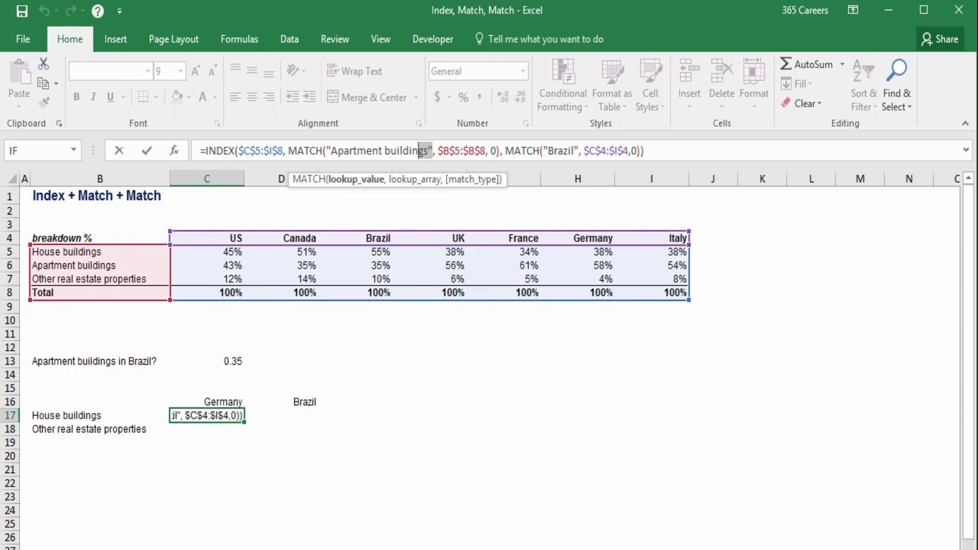
{"action": "key", "text": "Delete"}
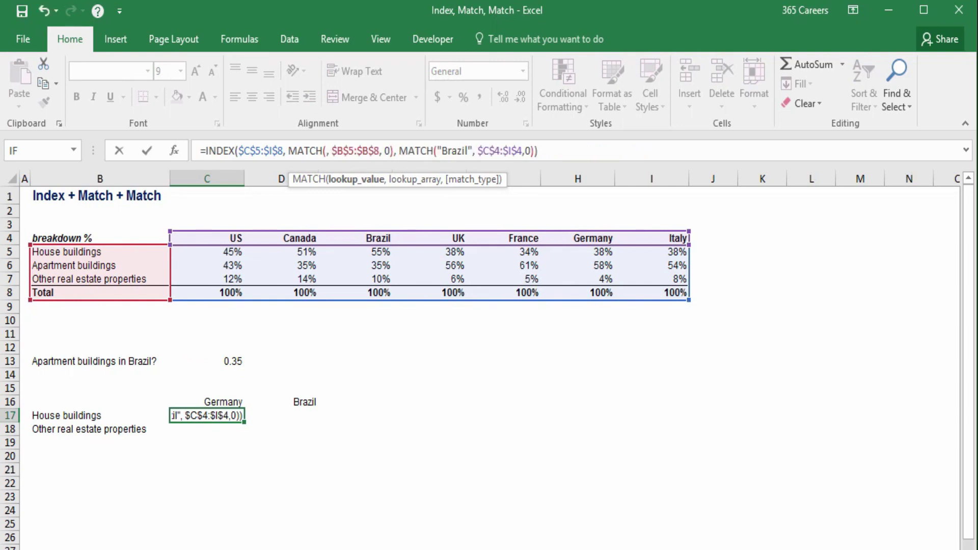
{"action": "left_click", "coordinate": [100, 415]}
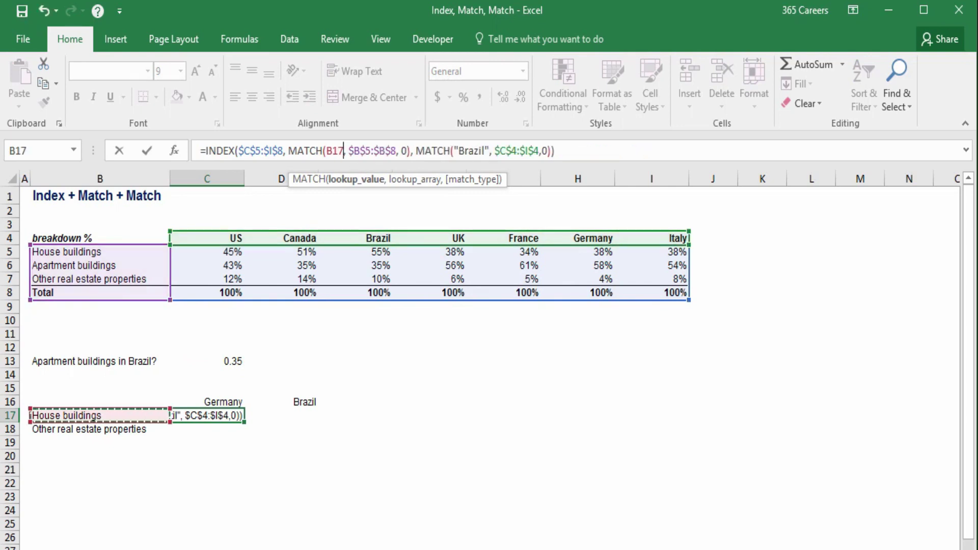
{"action": "key", "text": "F4"}
{"action": "key", "text": "F4"}
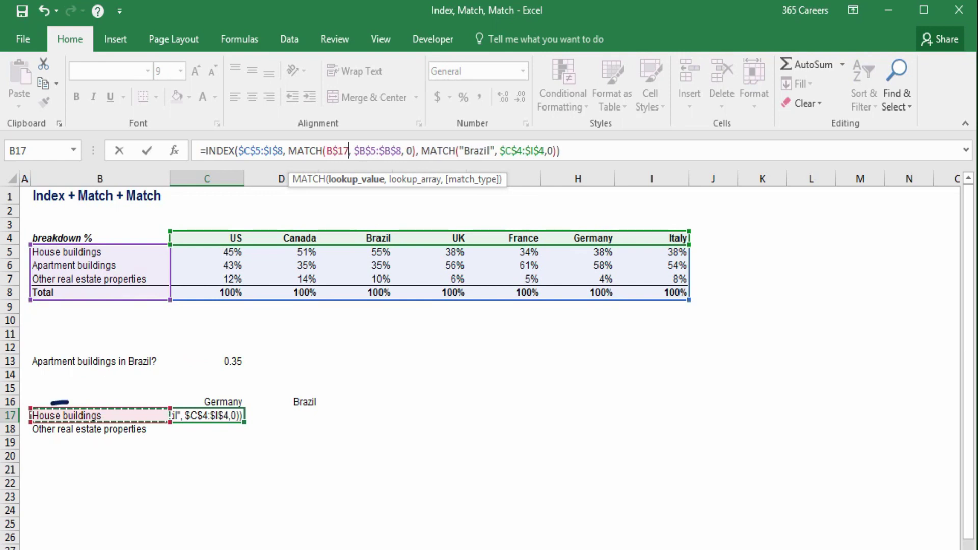
{"action": "key", "text": "F4"}
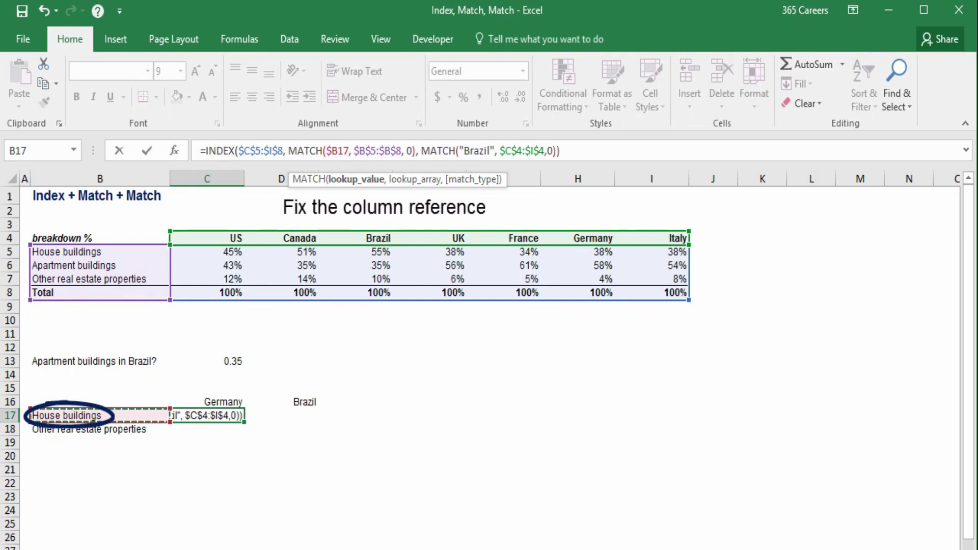
{"action": "key", "text": "F2"}
Step: Replace "Brazil" with the mixed reference C$16 and confirm, returning 0.38
{"action": "key", "text": "Right"}
{"action": "key", "text": "Right"}
{"action": "key", "text": "Right"}
{"action": "key", "text": "Right"}
{"action": "key", "text": "Right"}
{"action": "key", "text": "Right"}
{"action": "key", "text": "Right"}
{"action": "key", "text": "Right"}
{"action": "key", "text": "Right"}
{"action": "key", "text": "Right"}
{"action": "key", "text": "Right"}
{"action": "key", "text": "Right"}
{"action": "key", "text": "Right"}
{"action": "key", "text": "Right"}
{"action": "key", "text": "Right"}
{"action": "key", "text": "Right"}
{"action": "key", "text": "Right"}
{"action": "key", "text": "Right"}
{"action": "key", "text": "Right"}
{"action": "key", "text": "Right"}
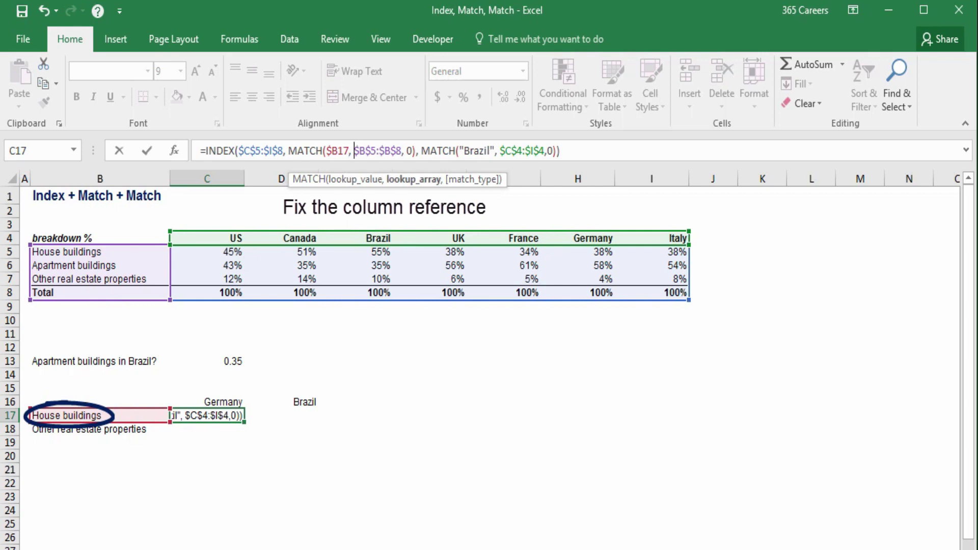
{"action": "key", "text": "shift+Right"}
{"action": "key", "text": "shift+Right"}
{"action": "key", "text": "shift+Right"}
{"action": "key", "text": "shift+Right"}
{"action": "key", "text": "shift+Right"}
{"action": "key", "text": "shift+Right"}
{"action": "key", "text": "shift+Right"}
{"action": "key", "text": "shift+Right"}
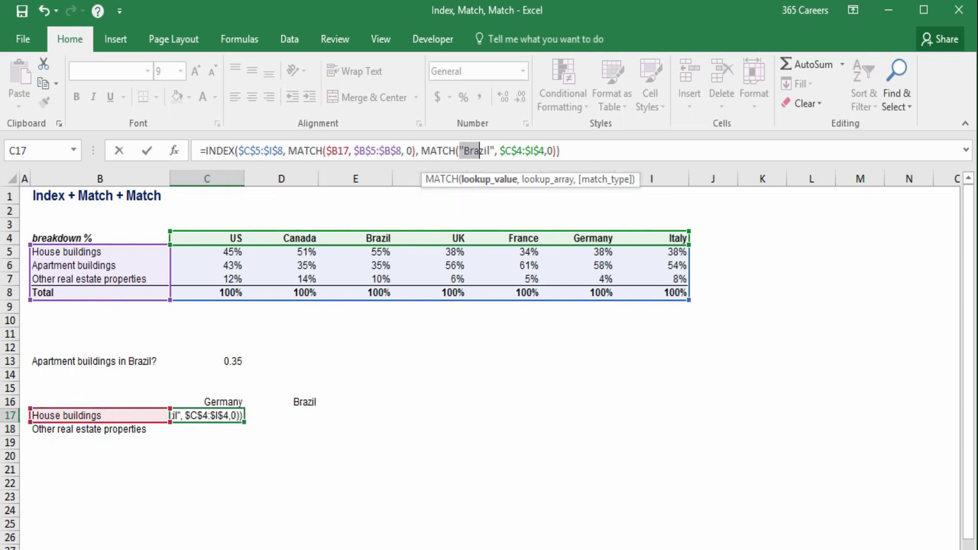
{"action": "key", "text": "Delete"}
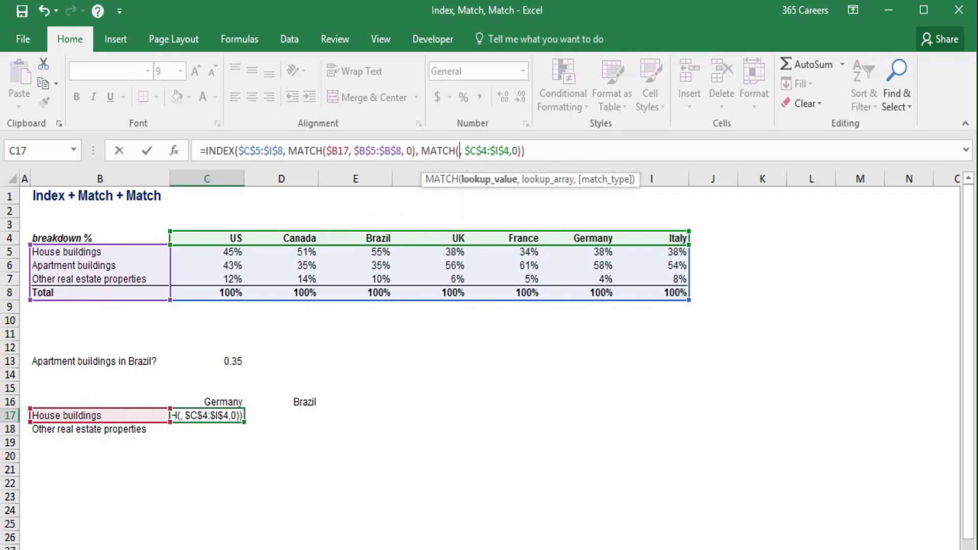
{"action": "left_click", "coordinate": [207, 402]}
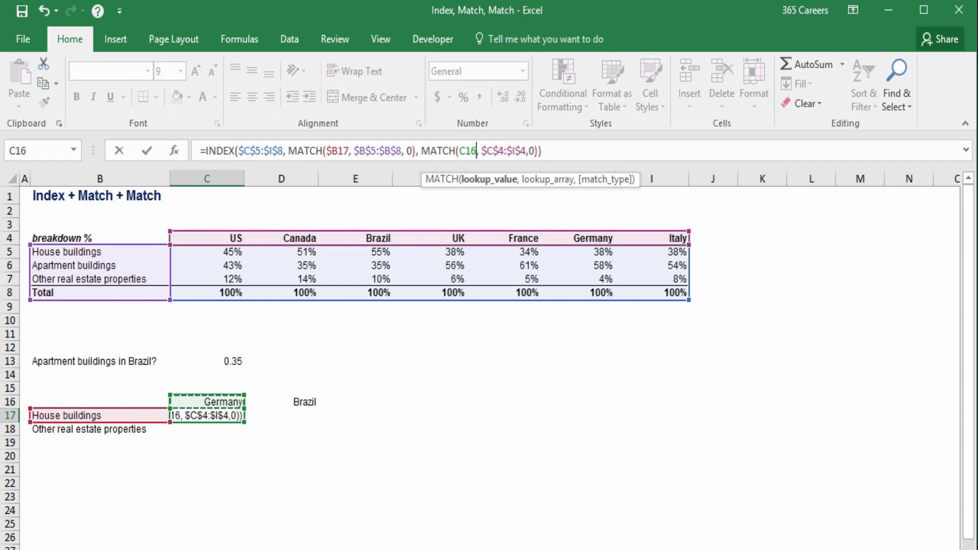
{"action": "key", "text": "F4"}
{"action": "key", "text": "F4"}
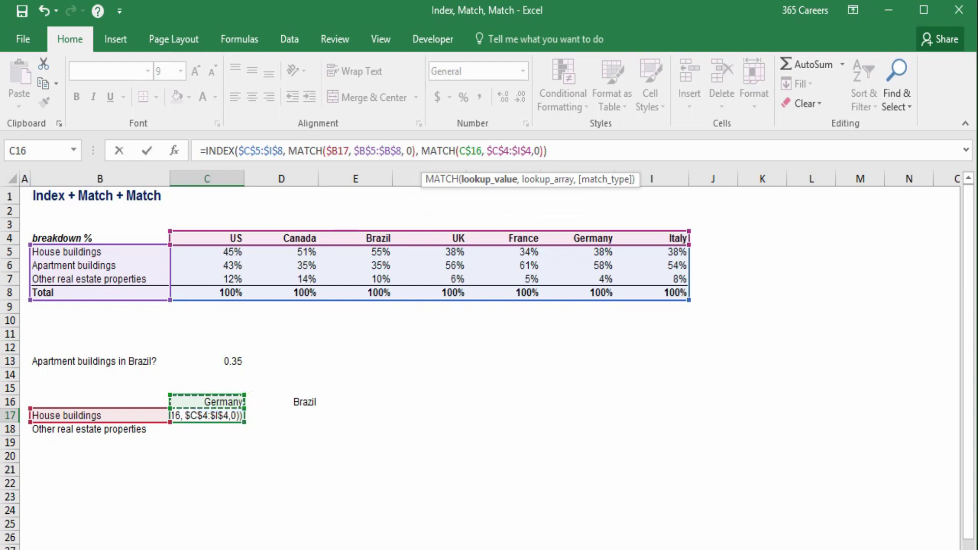
{"action": "key", "text": "F2"}
{"action": "key", "text": "Return"}
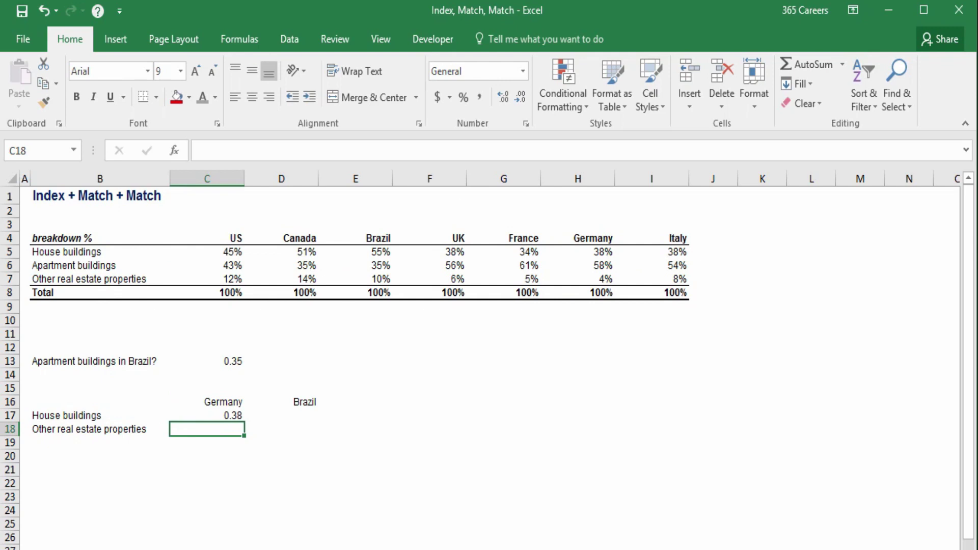
Step: Paste the C17 lookup formula across C17:D18
{"action": "key", "text": "Up"}
{"action": "key", "text": "ctrl+c"}
{"action": "key", "text": "shift+Right"}
{"action": "key", "text": "shift+Down"}
{"action": "key", "text": "ctrl+v"}
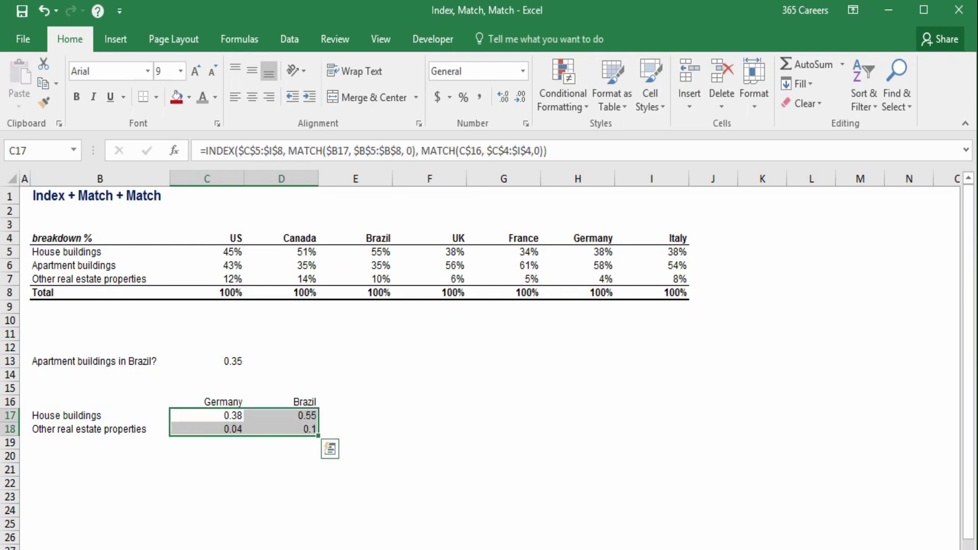
{"action": "key", "text": "Escape"}
Step: Check the filled results 0.38, 0.55, 0.04 and 0.1 and the Germany/Brazil headers
{"action": "key", "text": "Tab"}
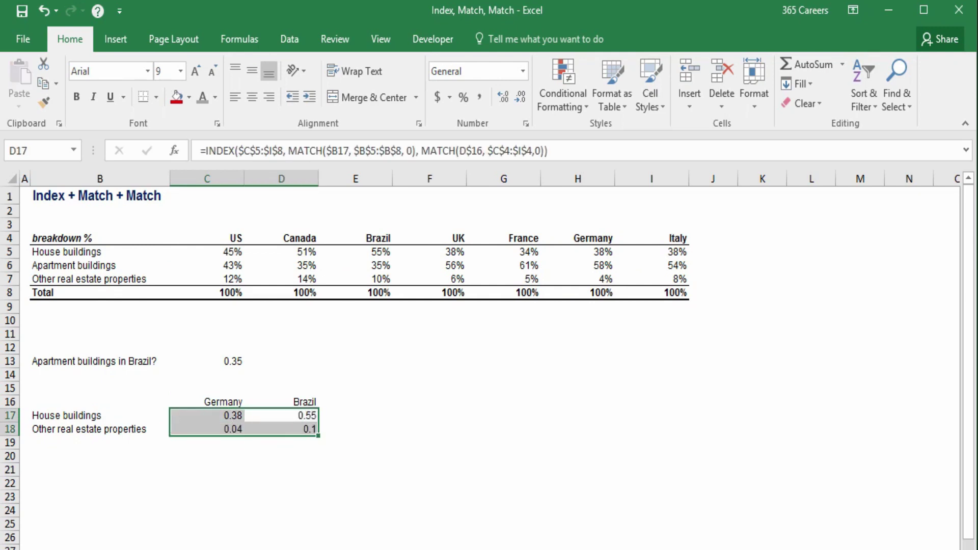
{"action": "key", "text": "Tab"}
{"action": "key", "text": "Tab"}
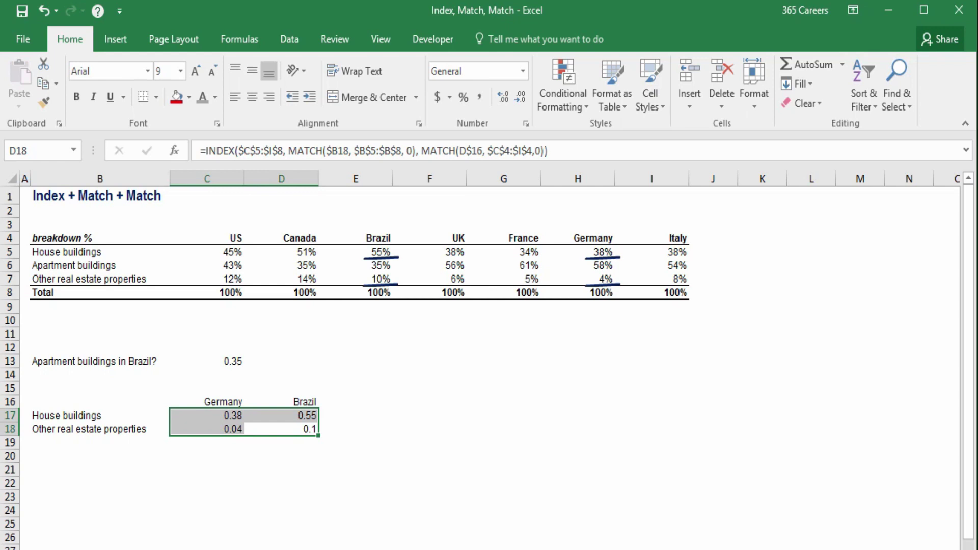
{"action": "left_click", "coordinate": [281, 402]}
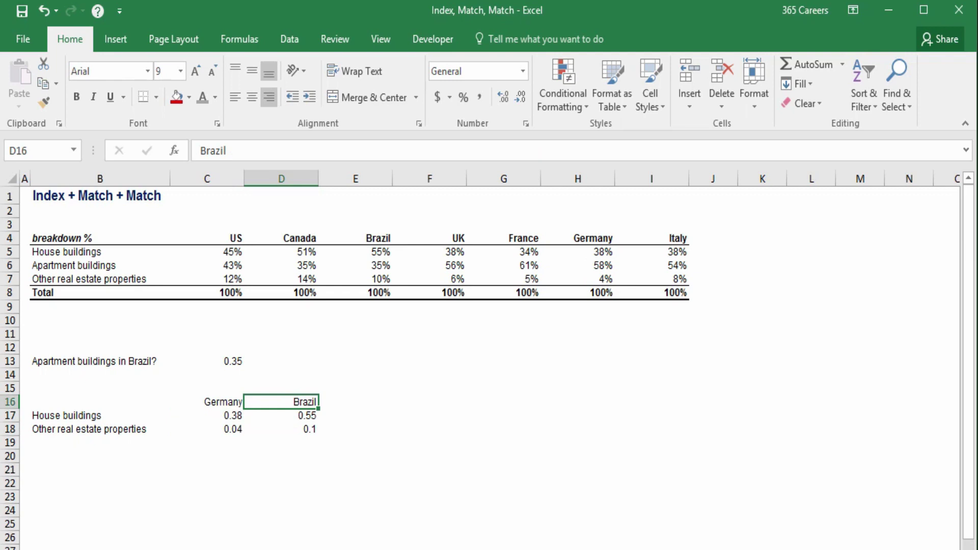
{"action": "left_click", "coordinate": [207, 401]}
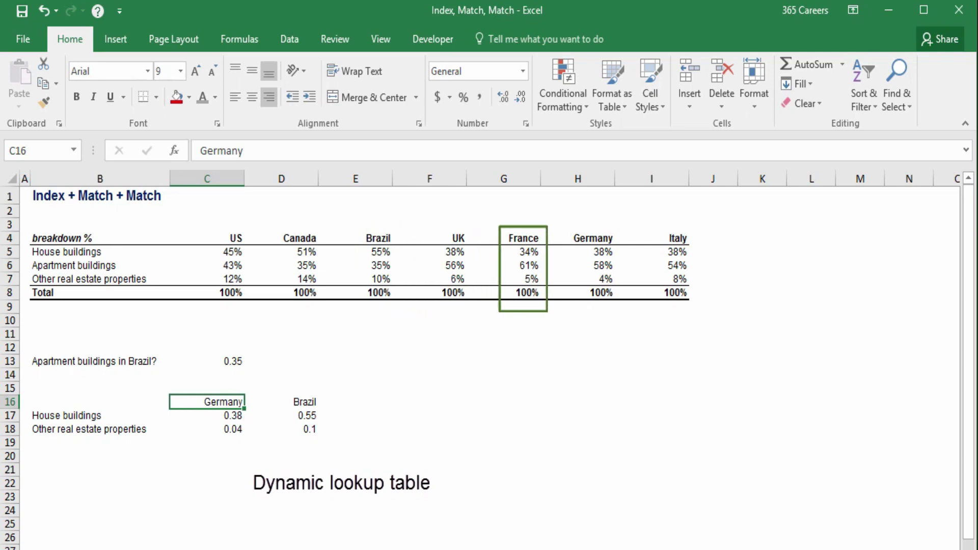
Step: Replace Brazil with France in D16, updating the column to 0.34 and 0.05
{"action": "left_click", "coordinate": [281, 401]}
{"action": "type", "text": "France"}
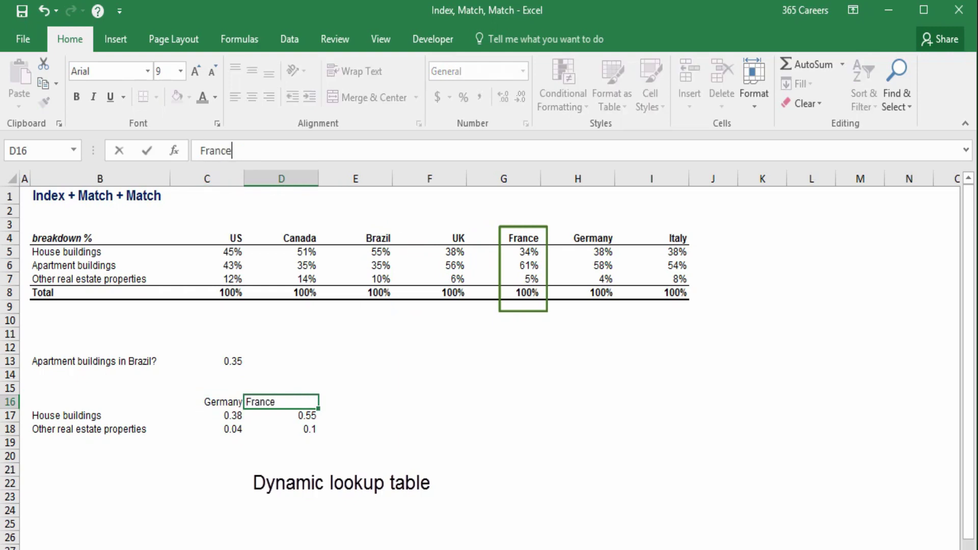
{"action": "key", "text": "Return"}
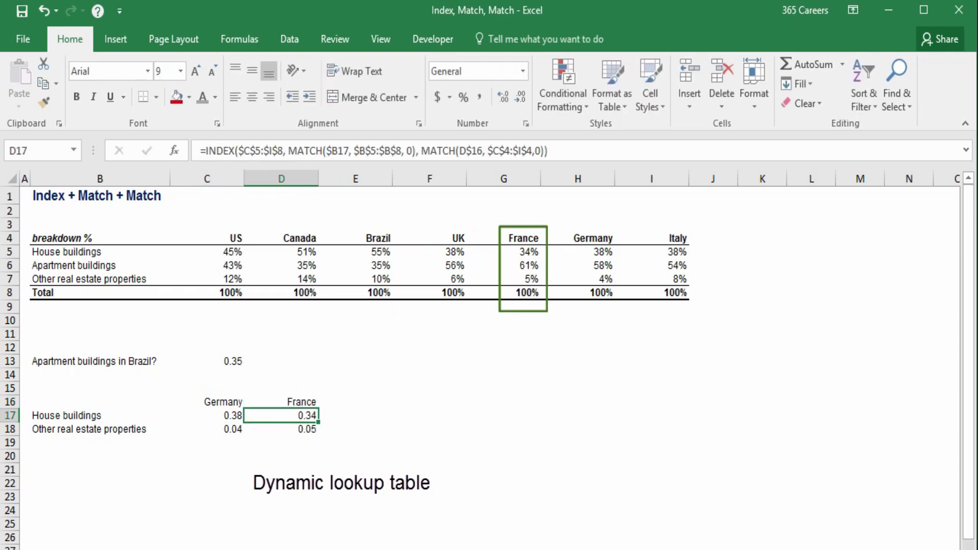
{"action": "left_click", "coordinate": [356, 415]}
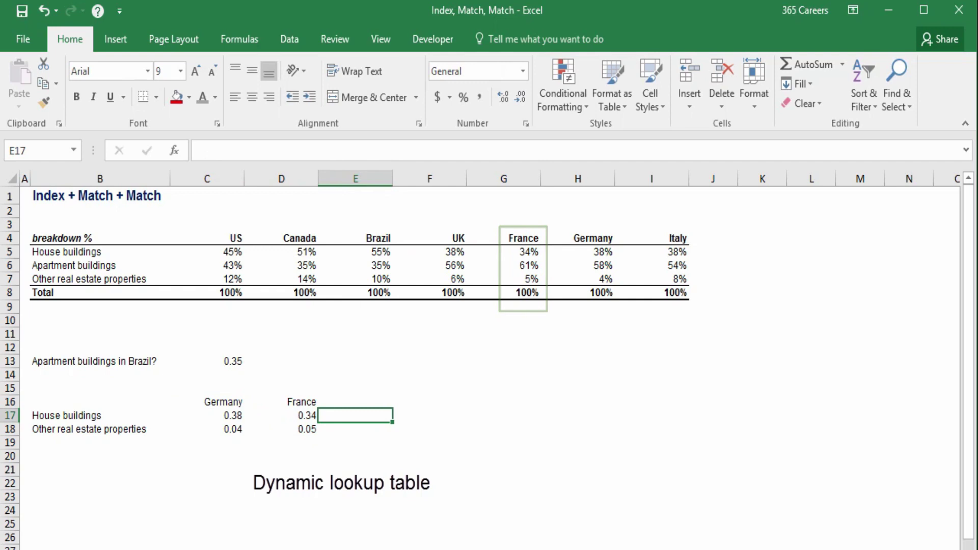